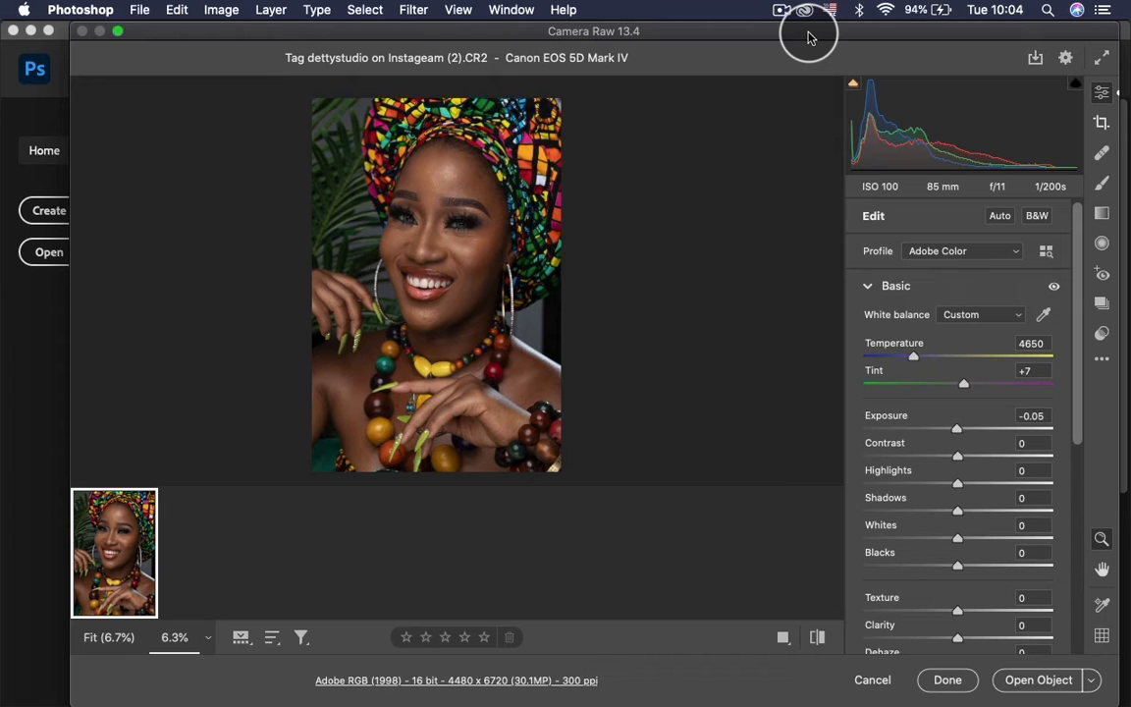
pyautogui.moveTo(808, 37); pyautogui.dragTo(796, 39)
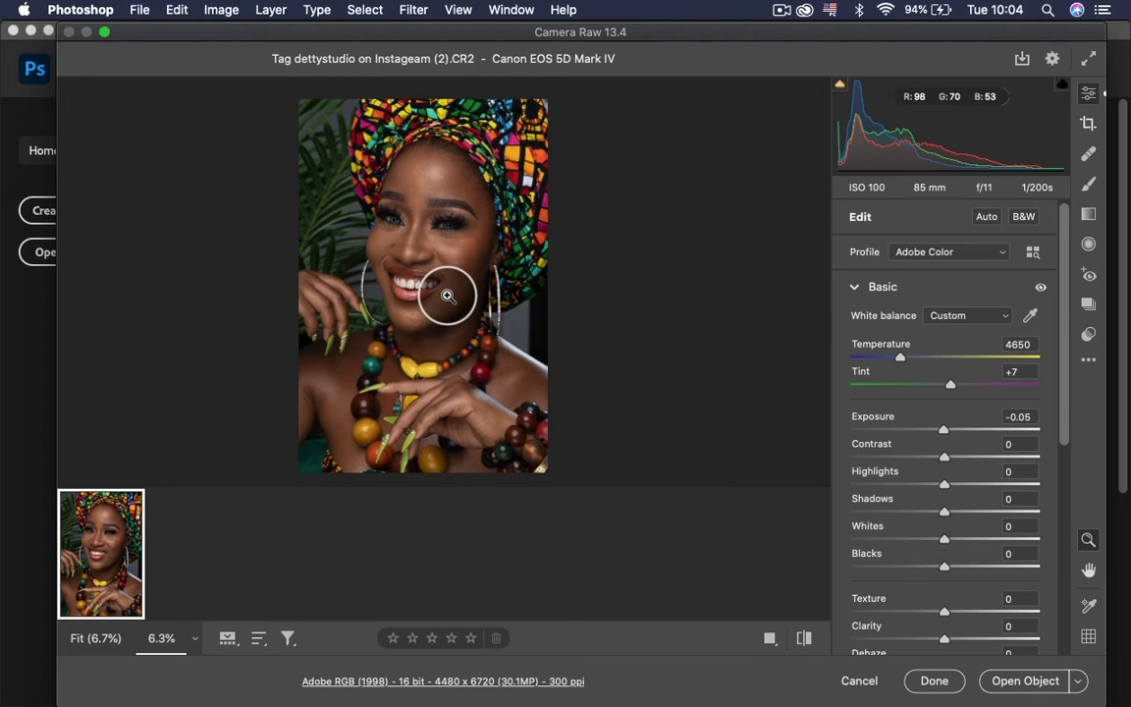
pyautogui.moveTo(404, 280); pyautogui.dragTo(481, 272)
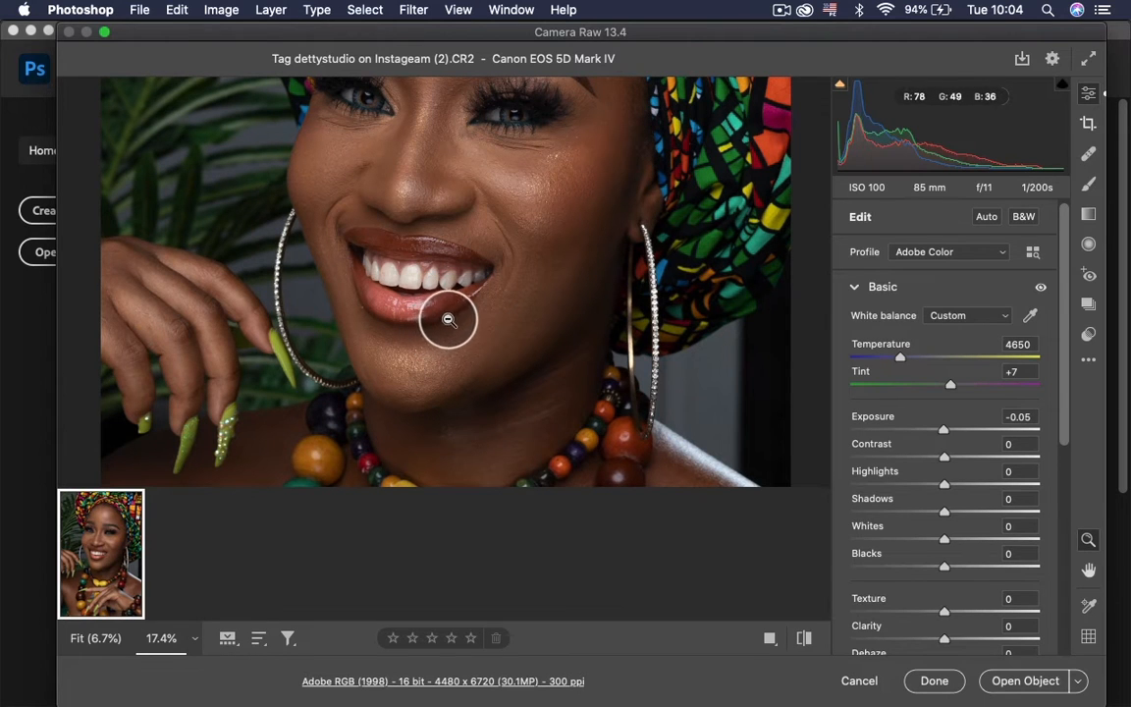
pyautogui.moveTo(460, 272)
pyautogui.mouseDown()
pyautogui.moveTo(386, 278)
pyautogui.moveTo(450, 260)
pyautogui.mouseUp()
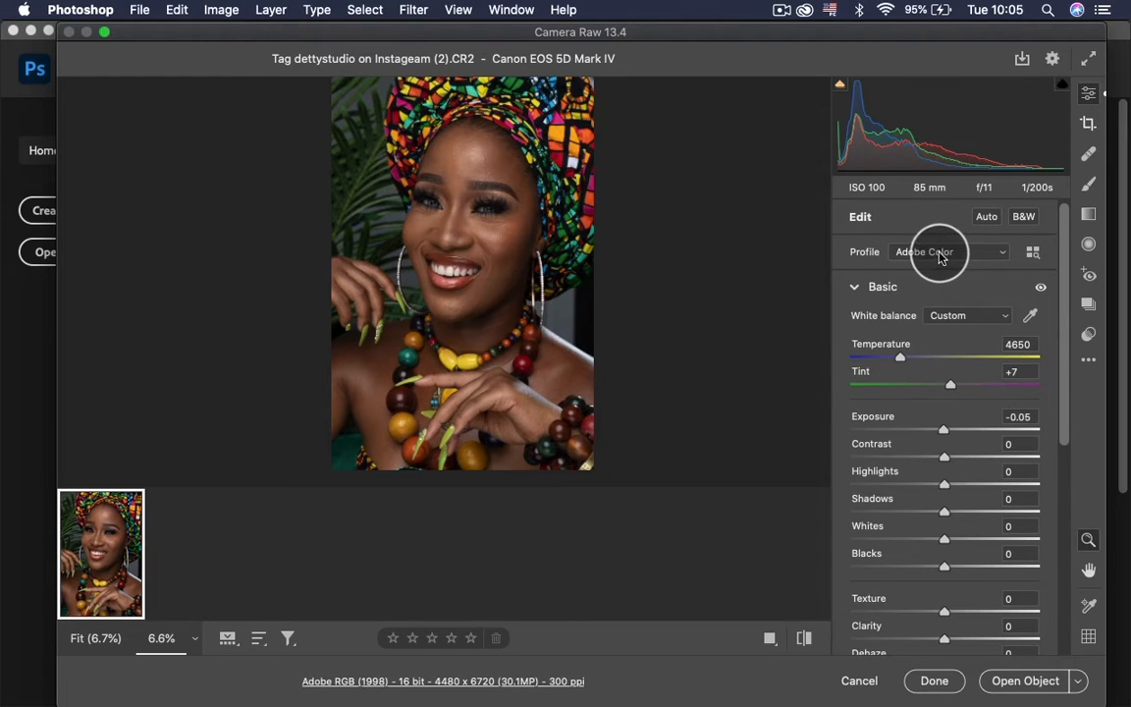
# Step: Set the portrait's Temperature to 4250, Exposure to 0.00, Highlights to -22 and Shadows to +61
pyautogui.moveTo(901, 358); pyautogui.dragTo(892, 360)
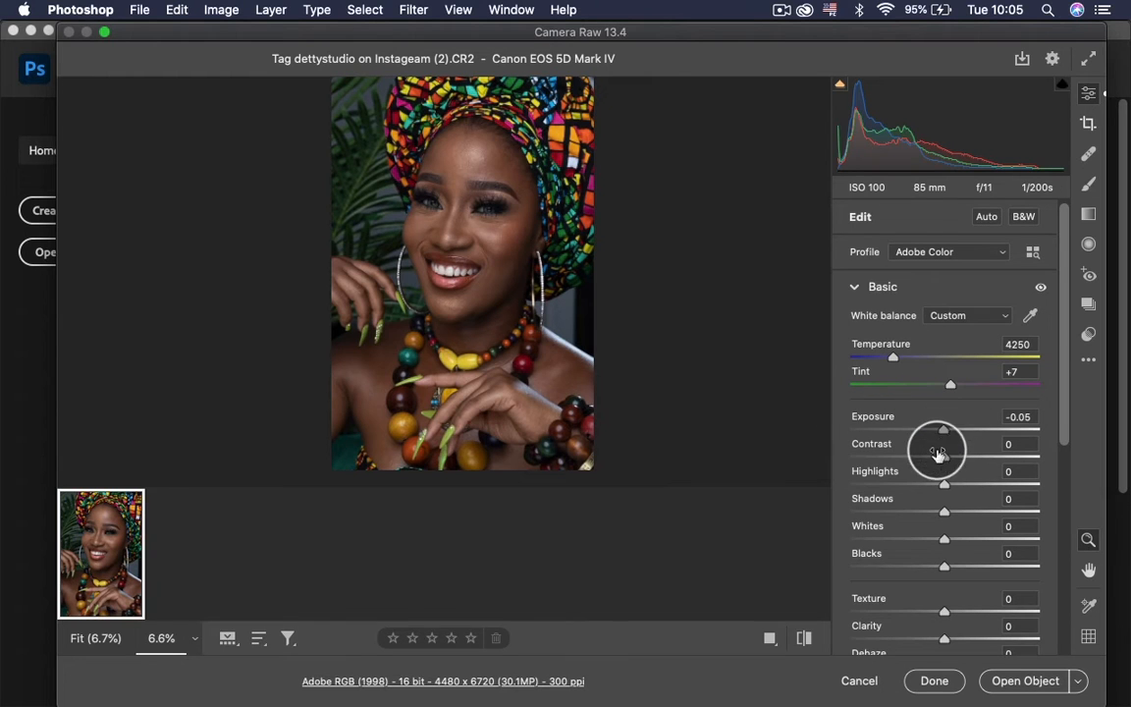
pyautogui.moveTo(943, 488)
pyautogui.mouseDown()
pyautogui.moveTo(896, 497)
pyautogui.moveTo(922, 495)
pyautogui.mouseUp()
pyautogui.moveTo(944, 429); pyautogui.dragTo(967, 457)
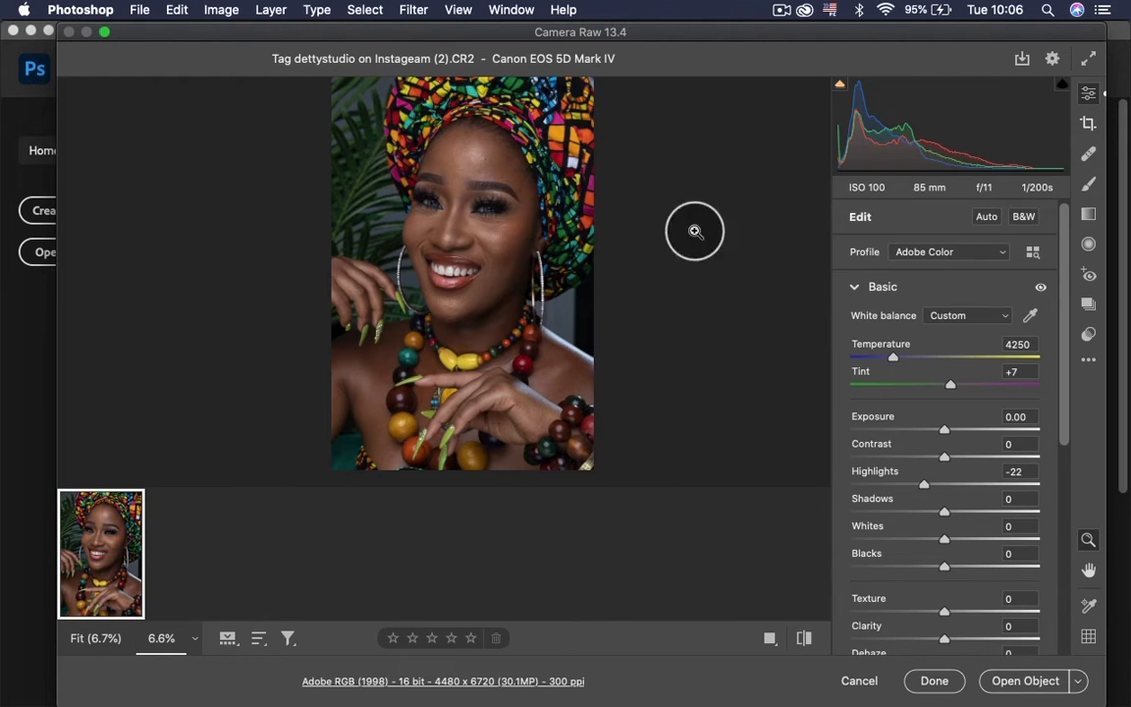
pyautogui.moveTo(947, 517); pyautogui.dragTo(1004, 526)
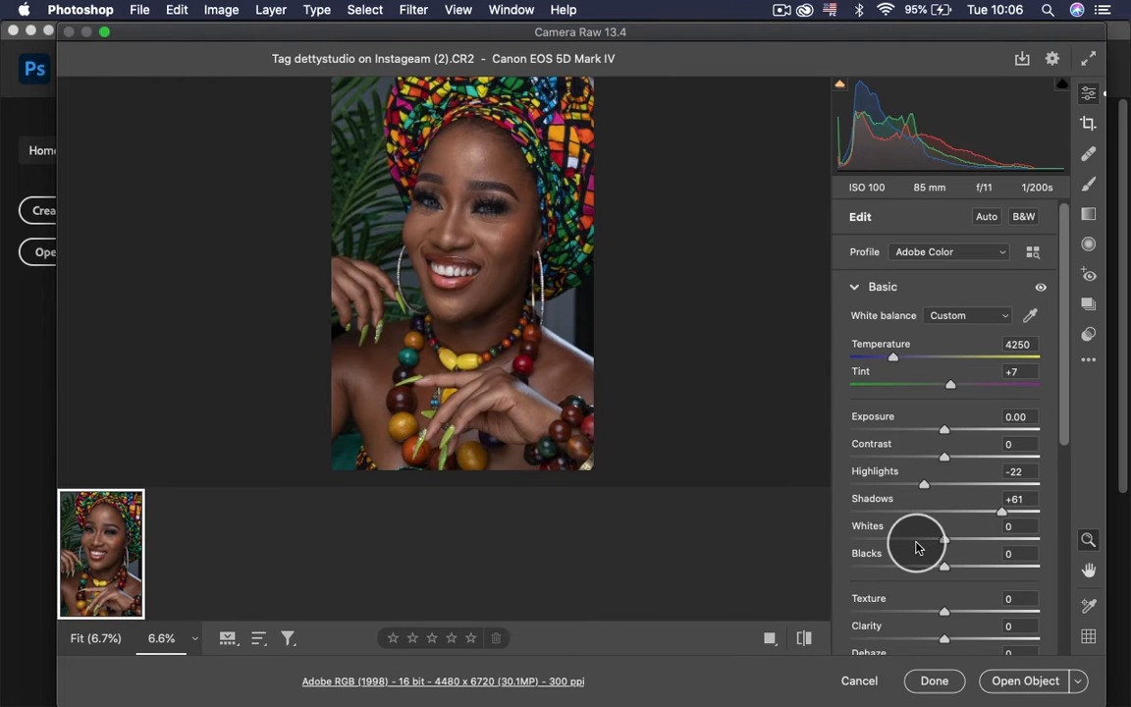
# Step: Set Whites to +27 and Blacks to +24, using the clipping preview to judge the limits
pyautogui.press('alt')
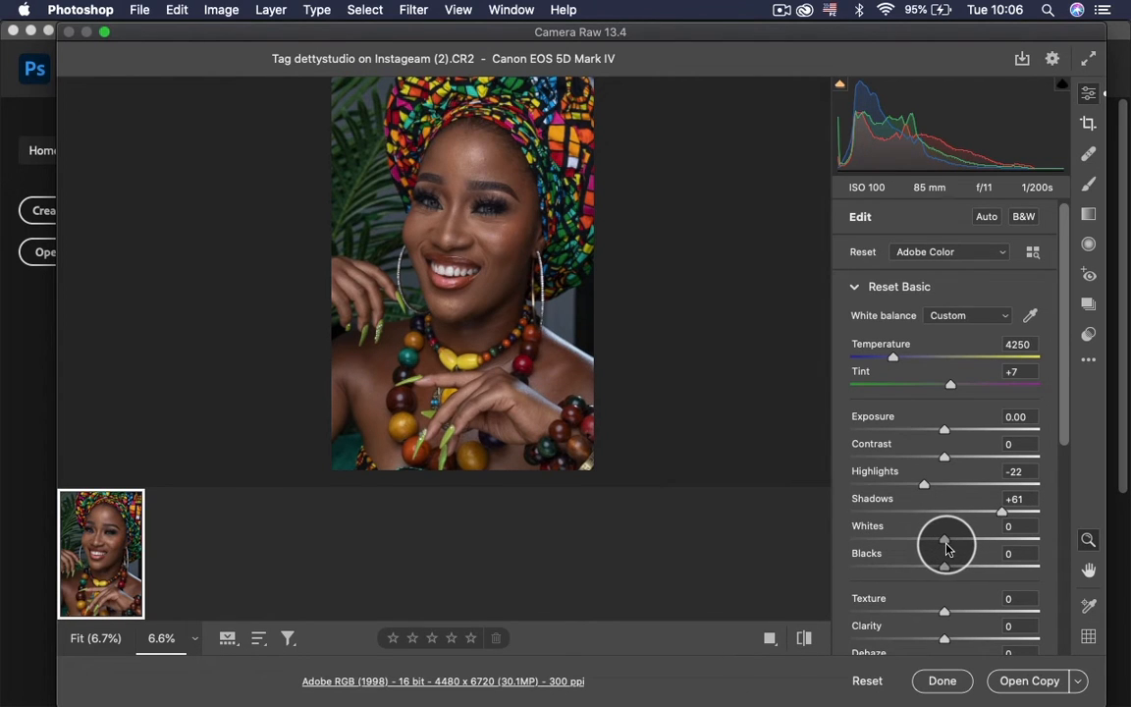
pyautogui.moveTo(949, 545); pyautogui.dragTo(974, 556)
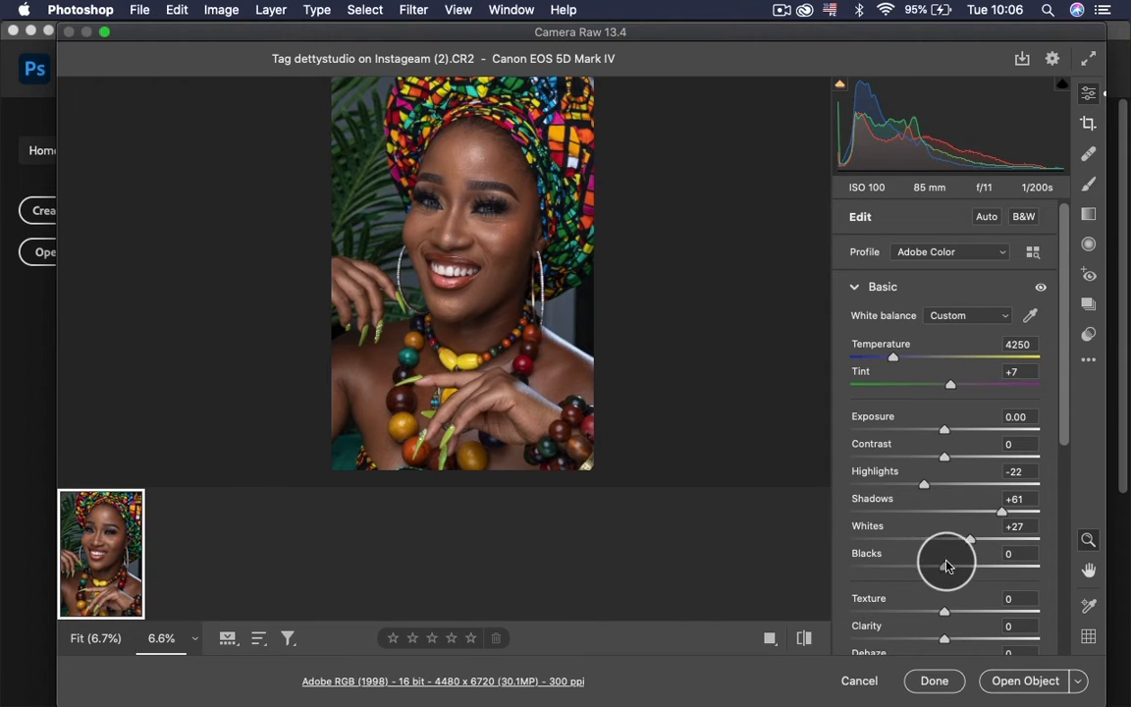
pyautogui.press('alt')
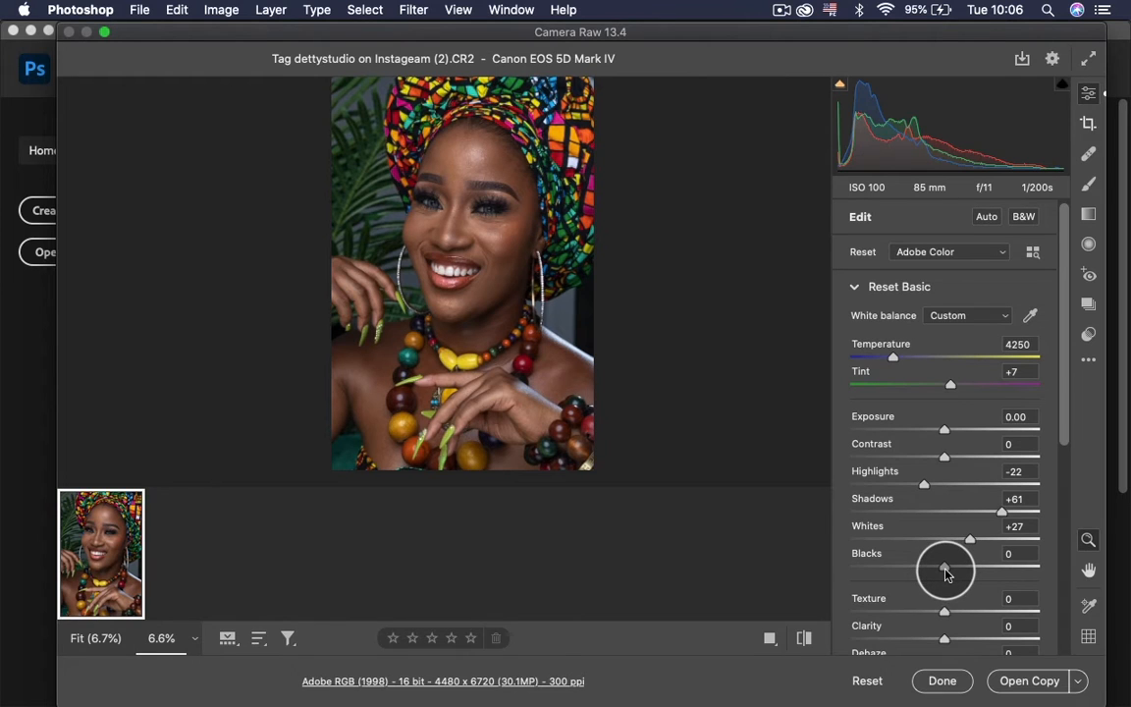
pyautogui.moveTo(946, 570)
pyautogui.mouseDown()
pyautogui.moveTo(937, 565)
pyautogui.moveTo(950, 565)
pyautogui.mouseUp()
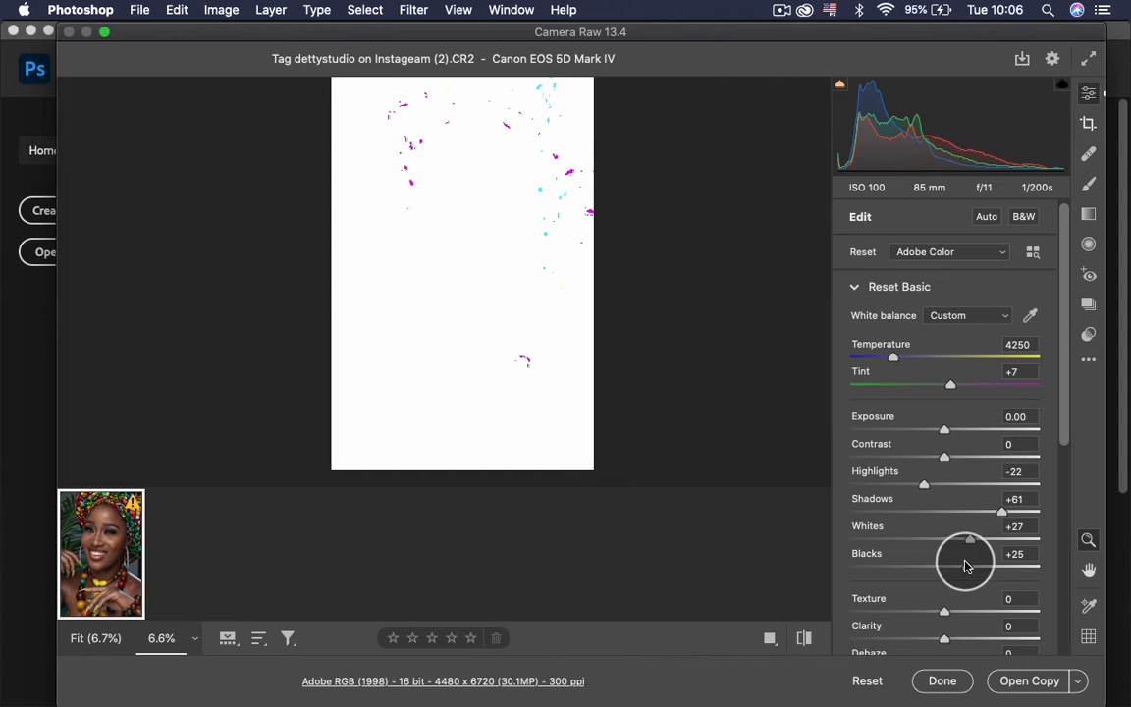
pyautogui.moveTo(964, 566); pyautogui.dragTo(962, 567)
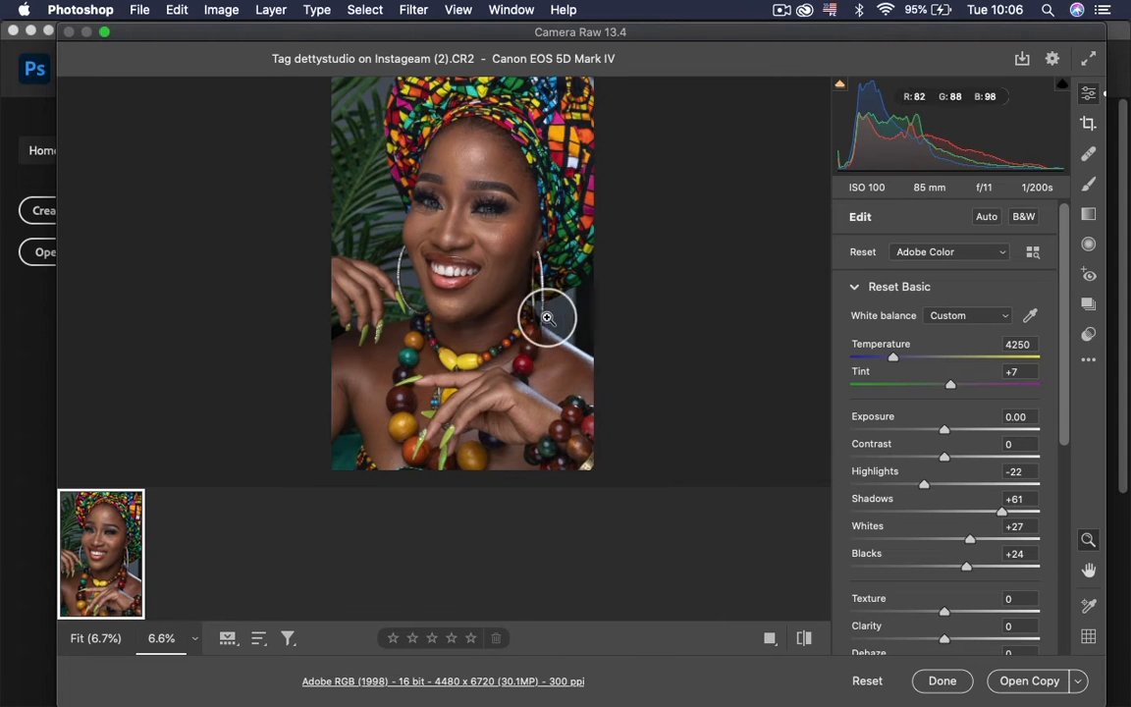
# Step: Check the face up close while setting Texture to +8 and Clarity to +5
pyautogui.moveTo(507, 282); pyautogui.dragTo(547, 263)
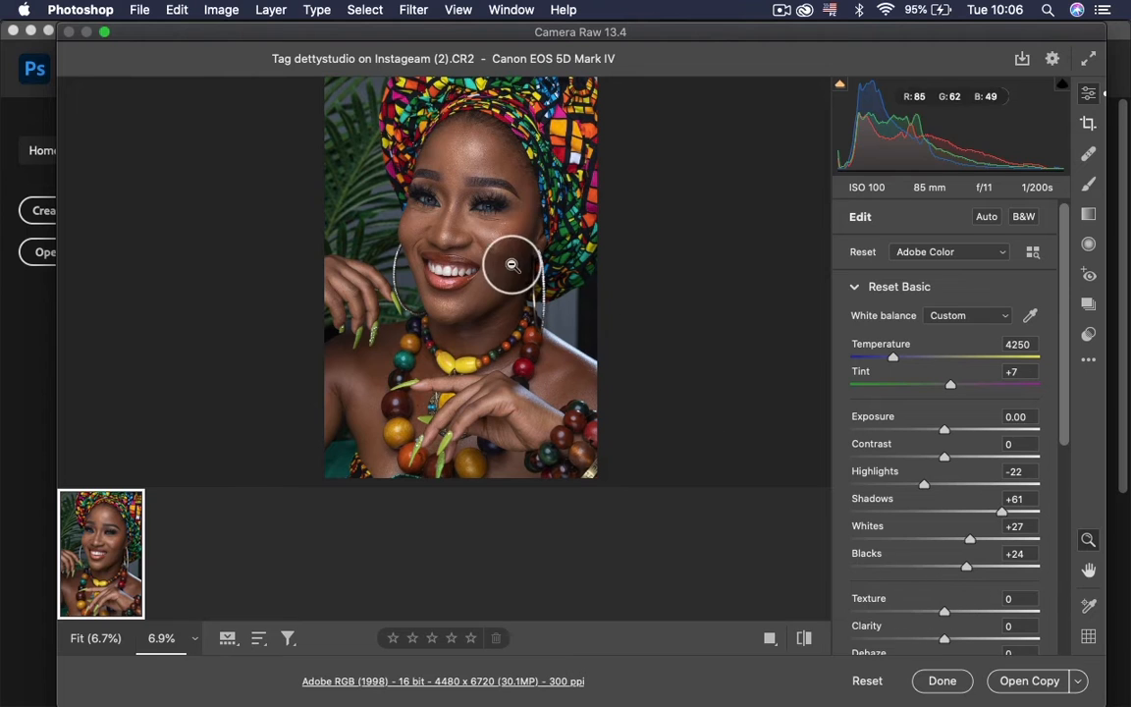
pyautogui.moveTo(512, 264); pyautogui.dragTo(550, 297)
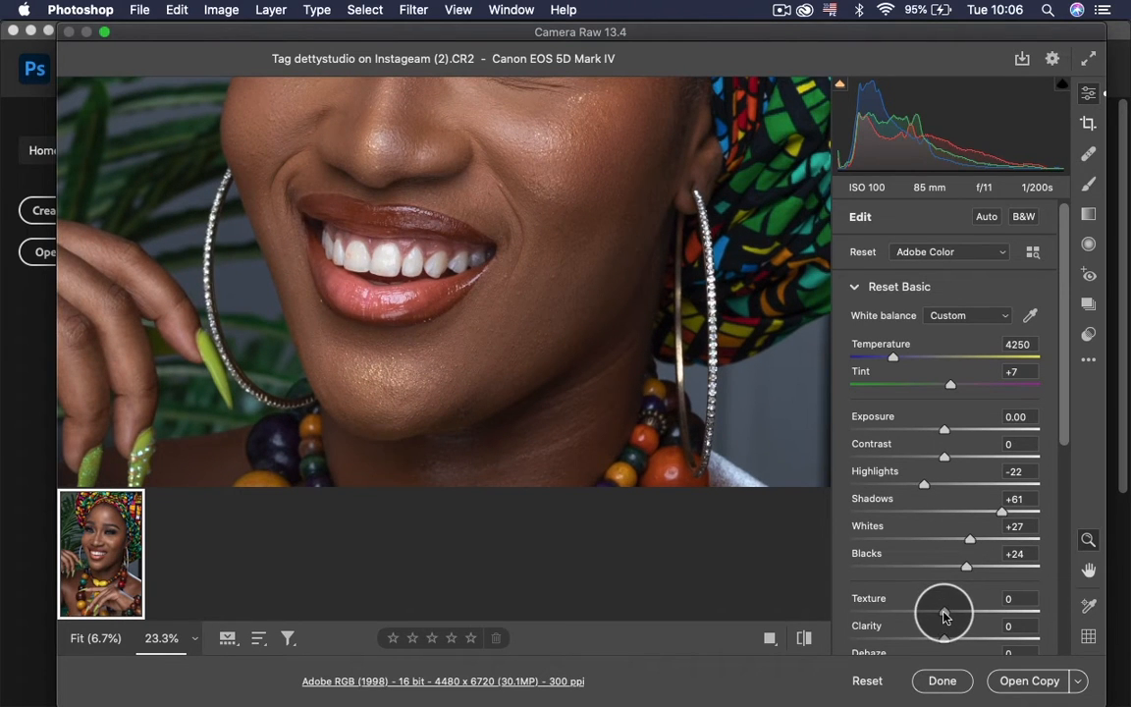
pyautogui.moveTo(944, 615); pyautogui.dragTo(950, 619)
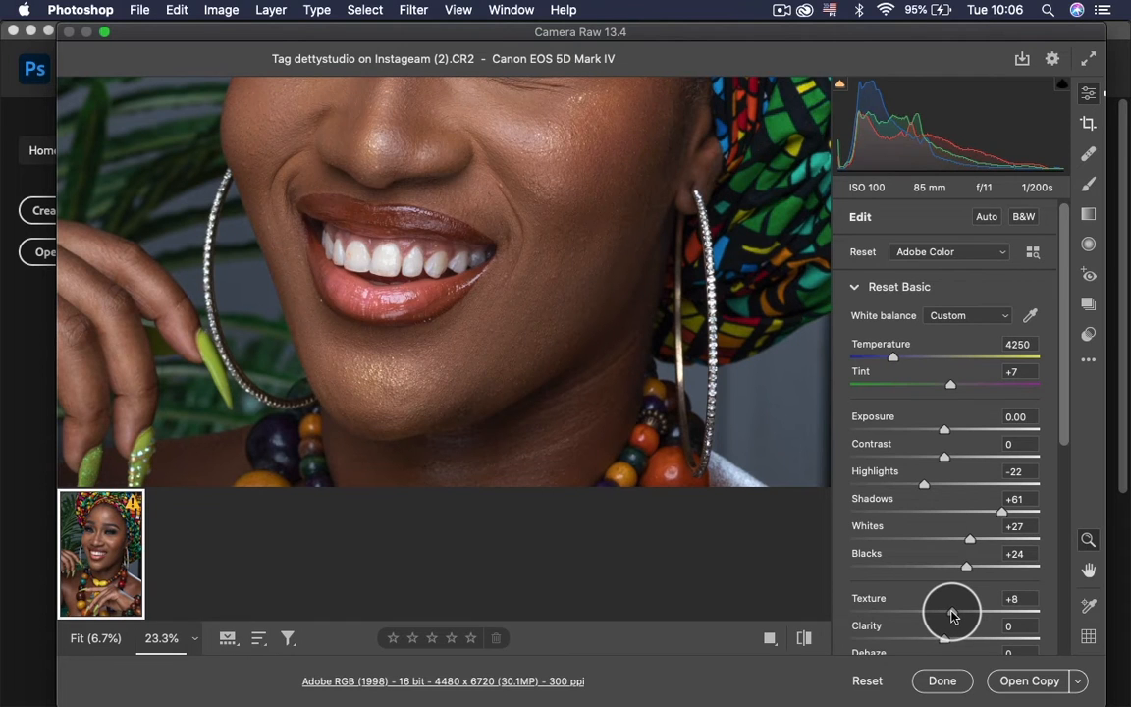
pyautogui.moveTo(950, 617); pyautogui.dragTo(951, 645)
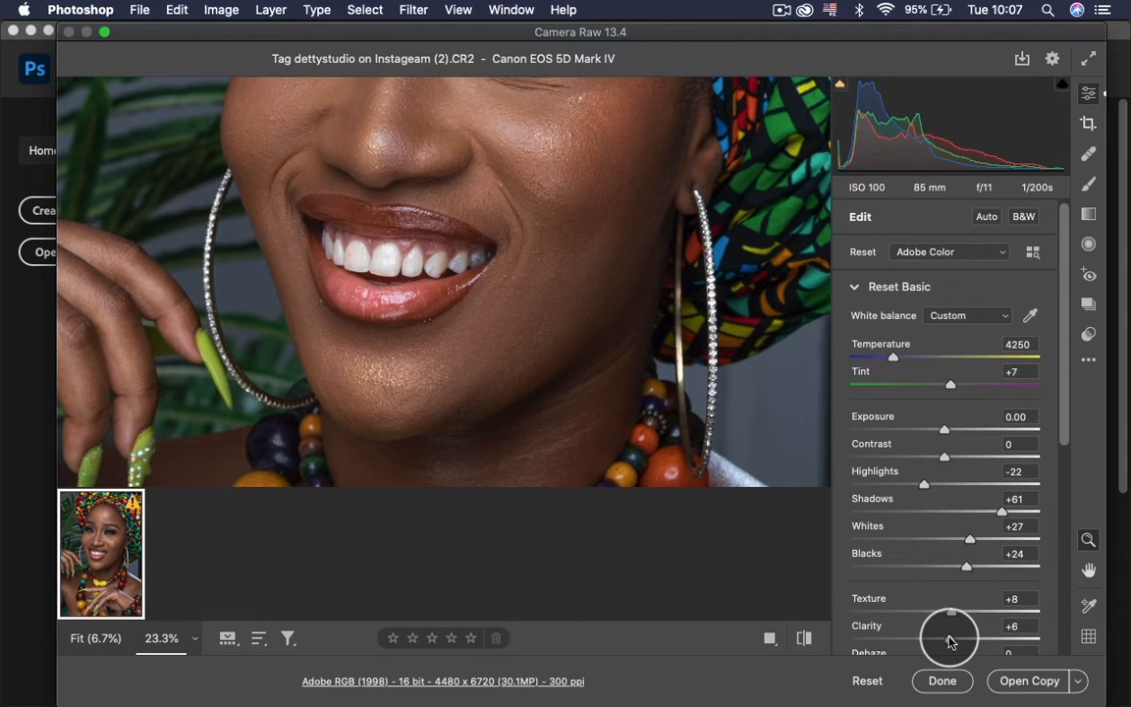
pyautogui.moveTo(950, 641); pyautogui.dragTo(946, 640)
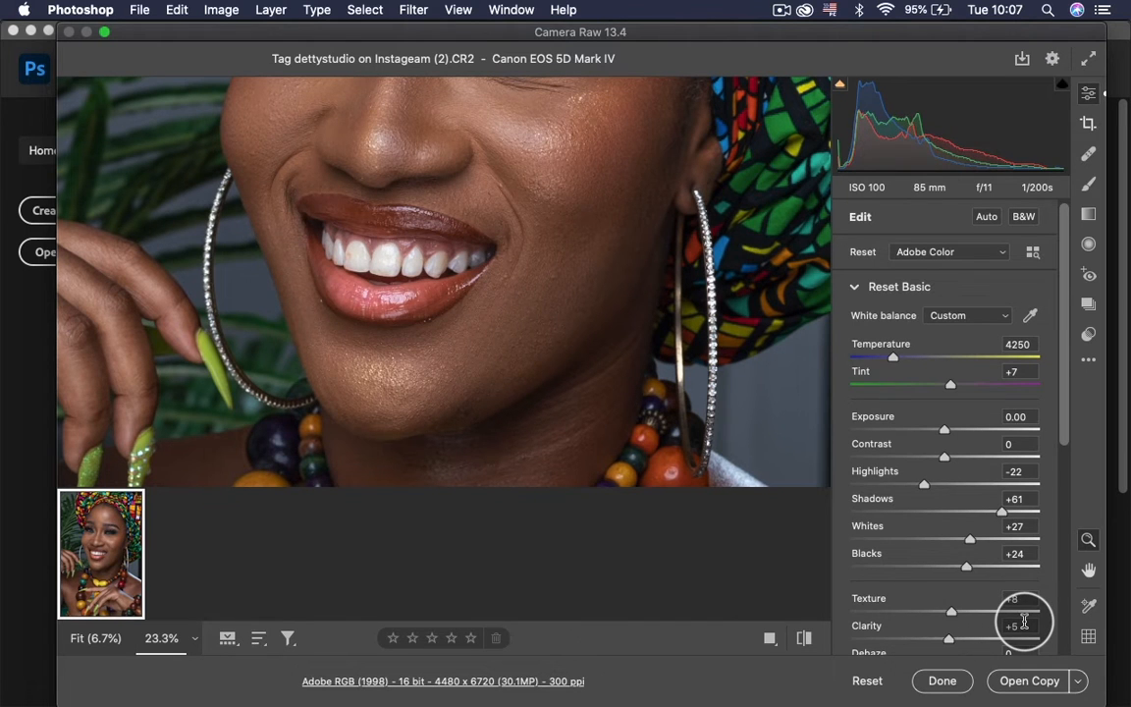
# Step: Expand the Color Mixer settings with the whole portrait in view
pyautogui.scroll(-6, 461, 310)
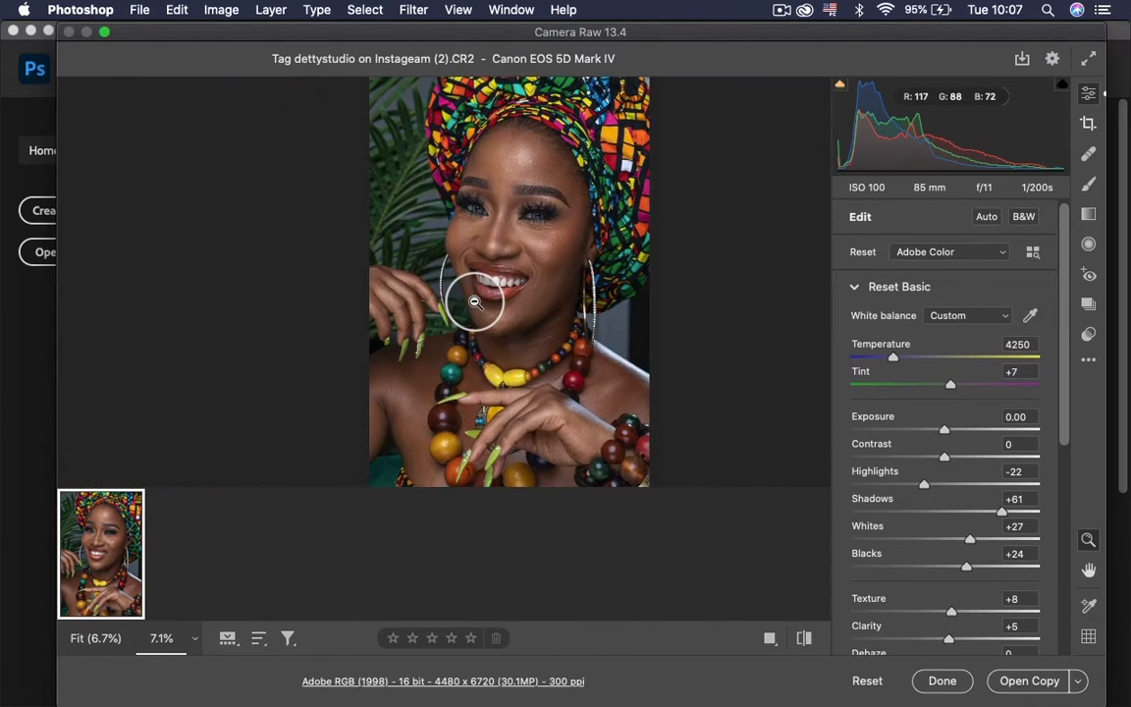
pyautogui.moveTo(1061, 424); pyautogui.dragTo(1085, 593)
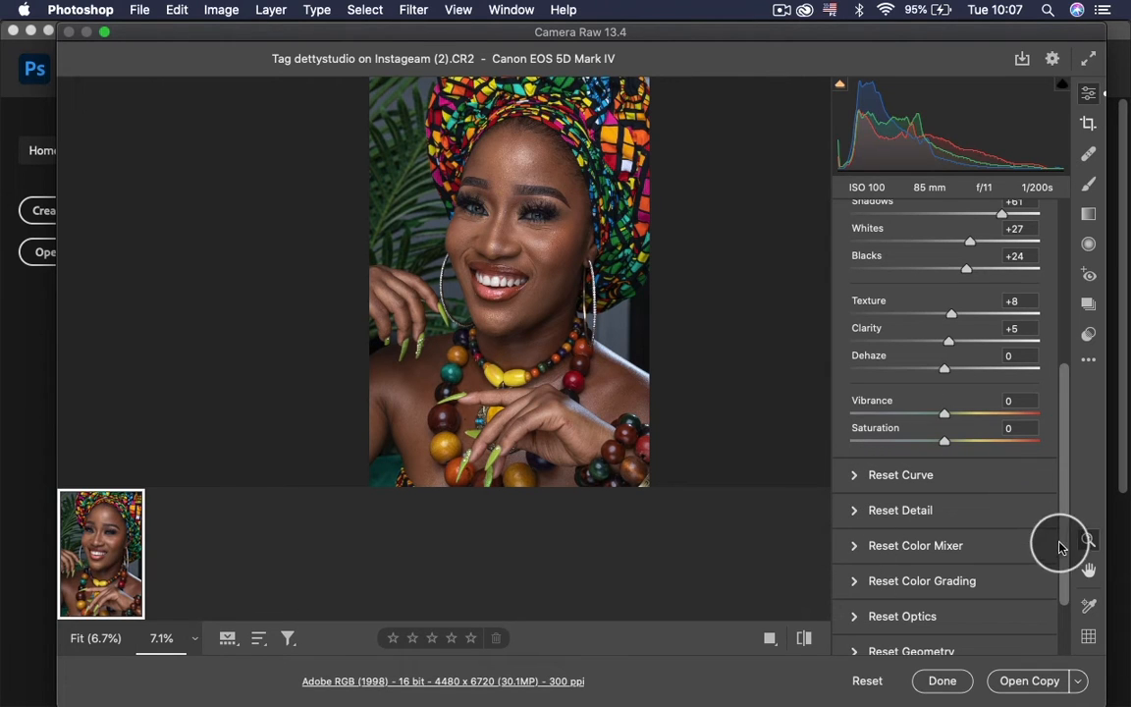
pyautogui.scroll(-3, 1063, 549)
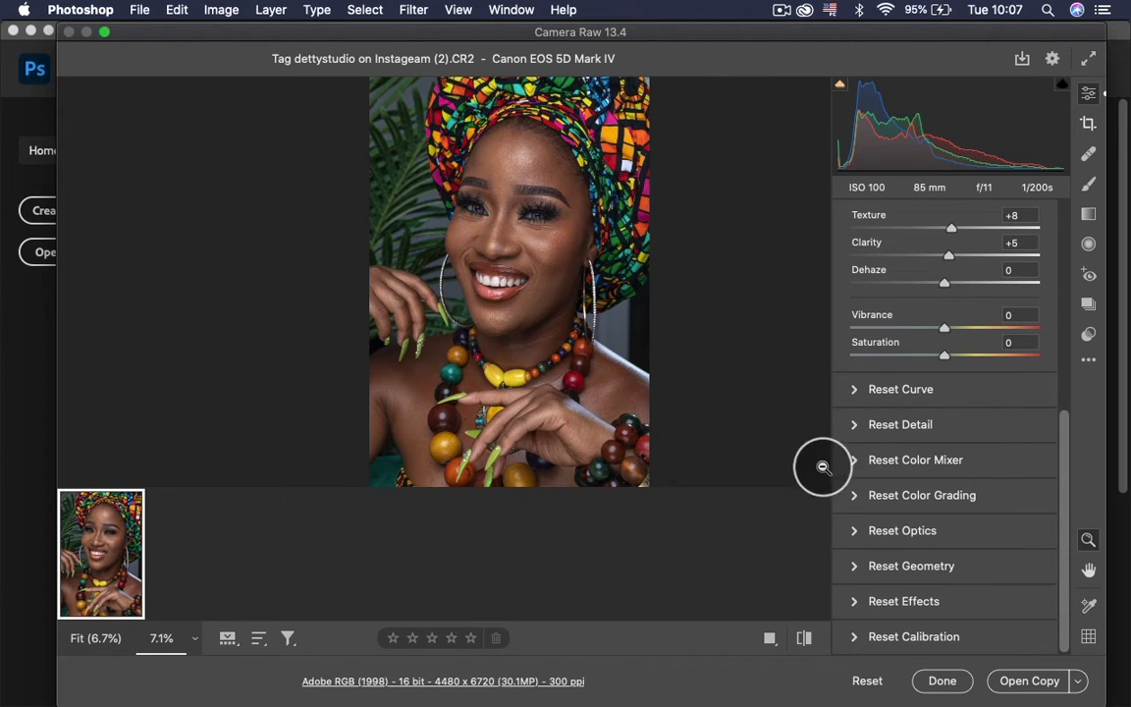
pyautogui.click(856, 461)
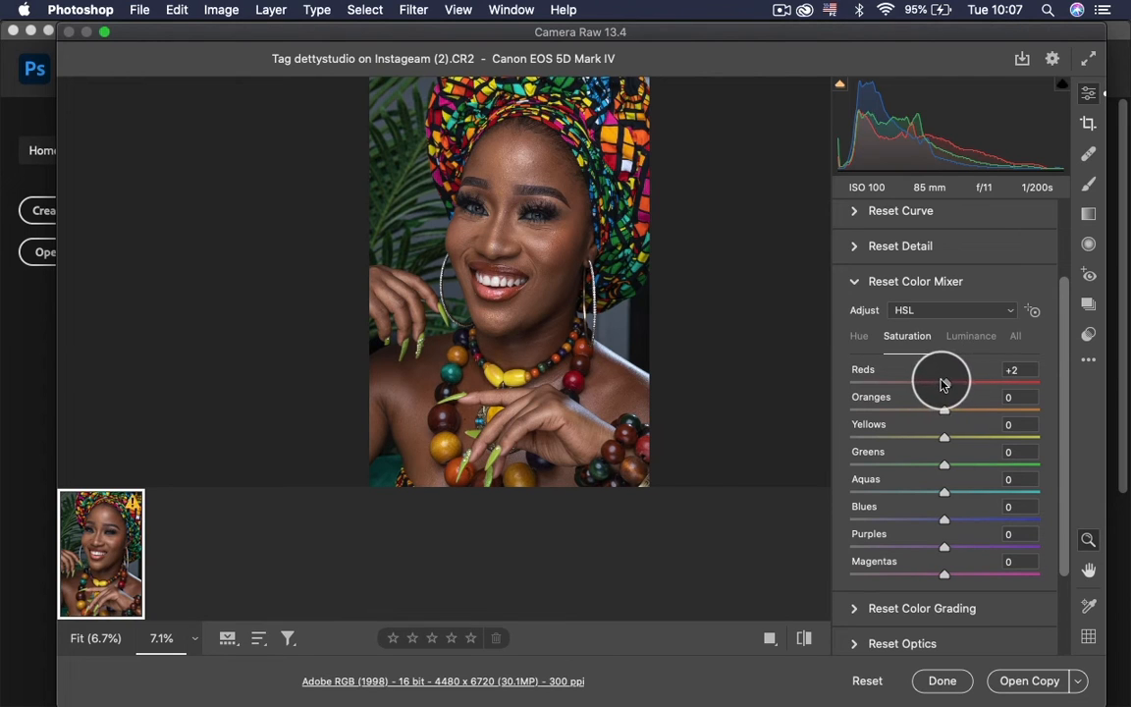
# Step: Try the Reds saturation at +100 and -100 on the lips and beads, and reset it to 0
pyautogui.moveTo(940, 383); pyautogui.dragTo(1045, 397)
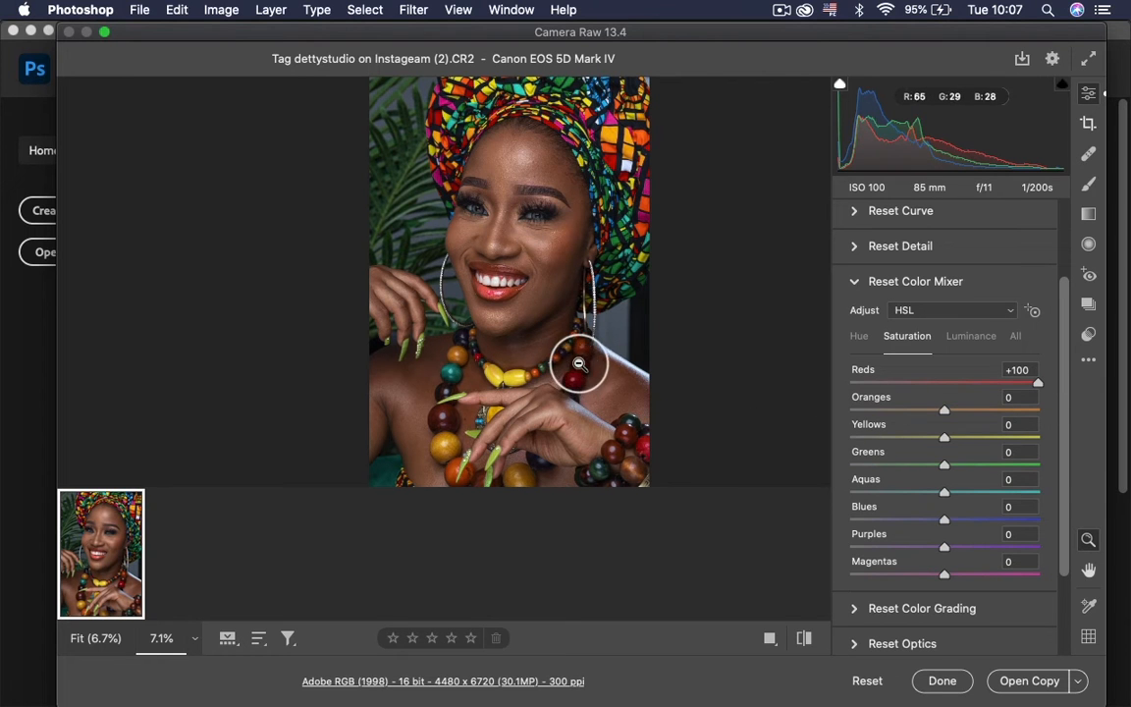
pyautogui.moveTo(579, 364); pyautogui.dragTo(651, 328)
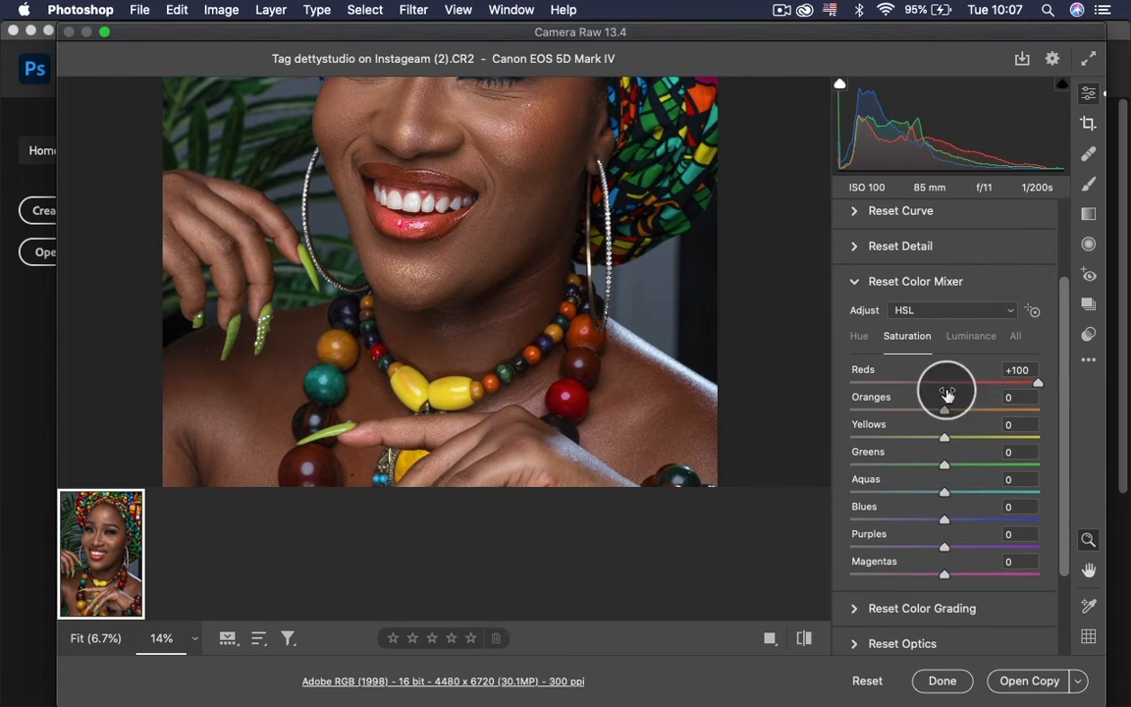
pyautogui.moveTo(1010, 384); pyautogui.dragTo(811, 399)
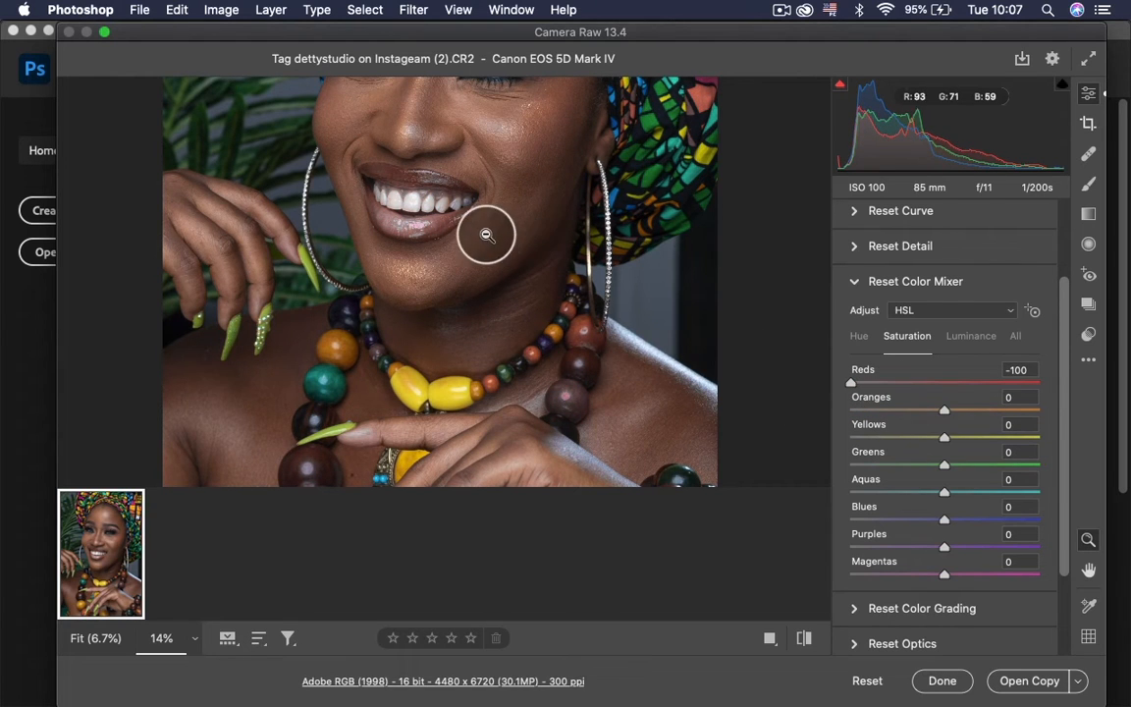
pyautogui.moveTo(489, 235); pyautogui.dragTo(448, 237)
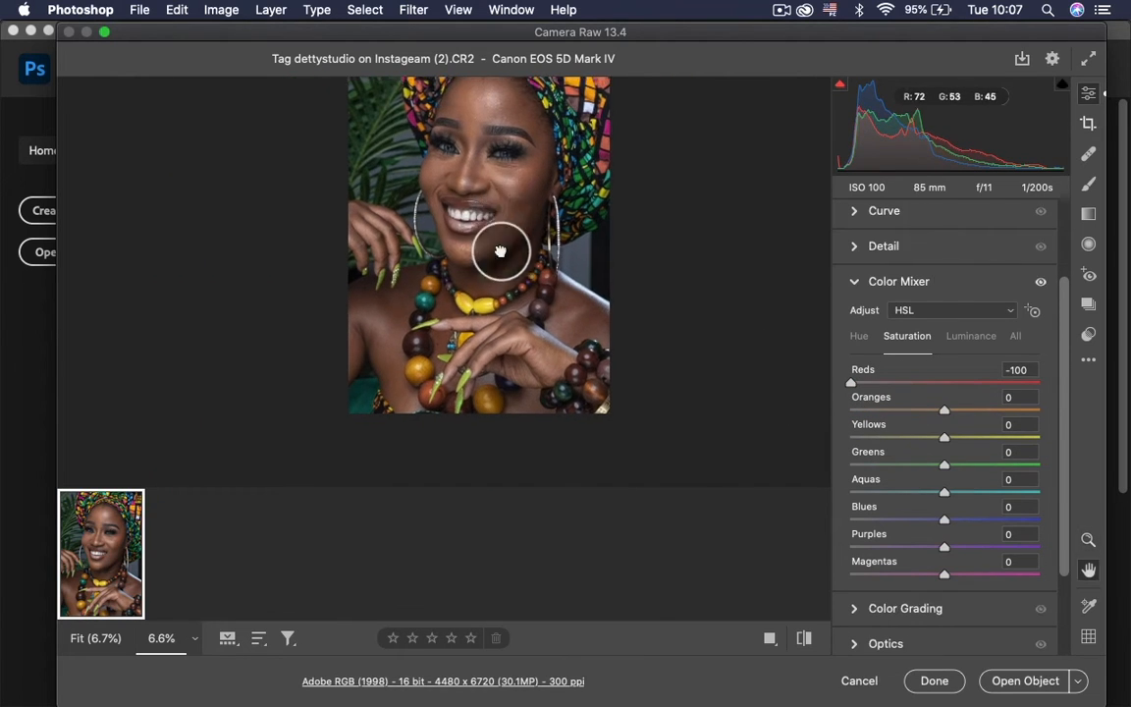
pyautogui.doubleClick(852, 384)
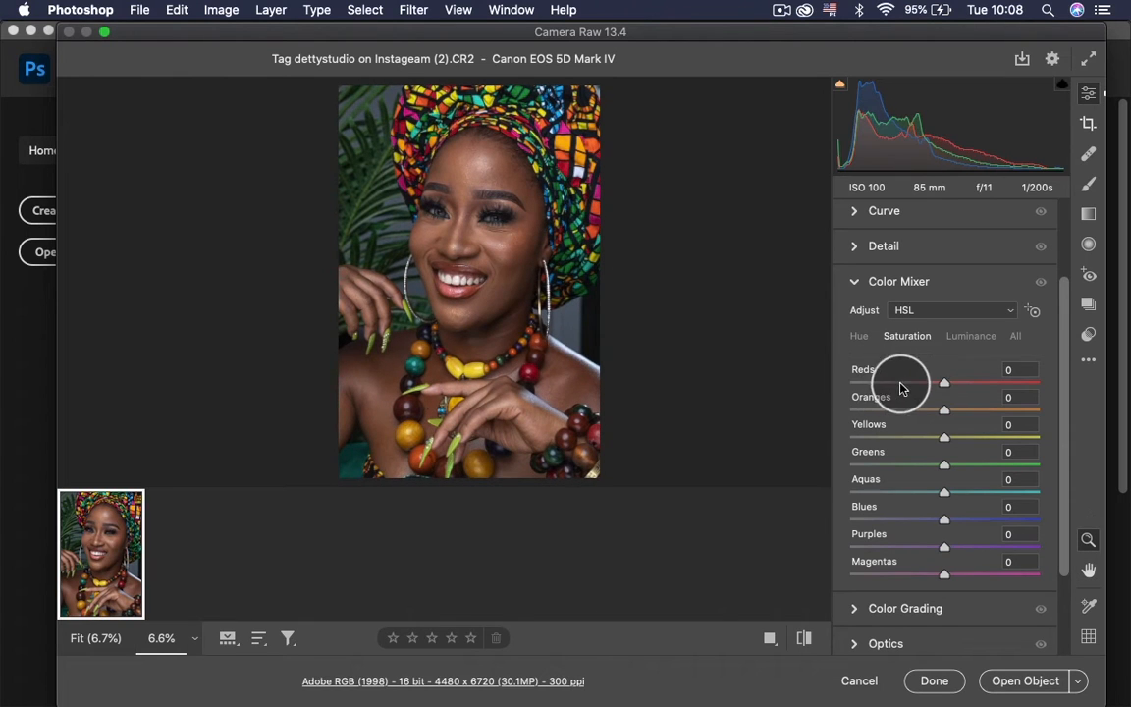
# Step: In the Color Mixer's hue settings, set Yellows to +2, and try Reds at +26 before resetting it to 0
pyautogui.click(859, 337)
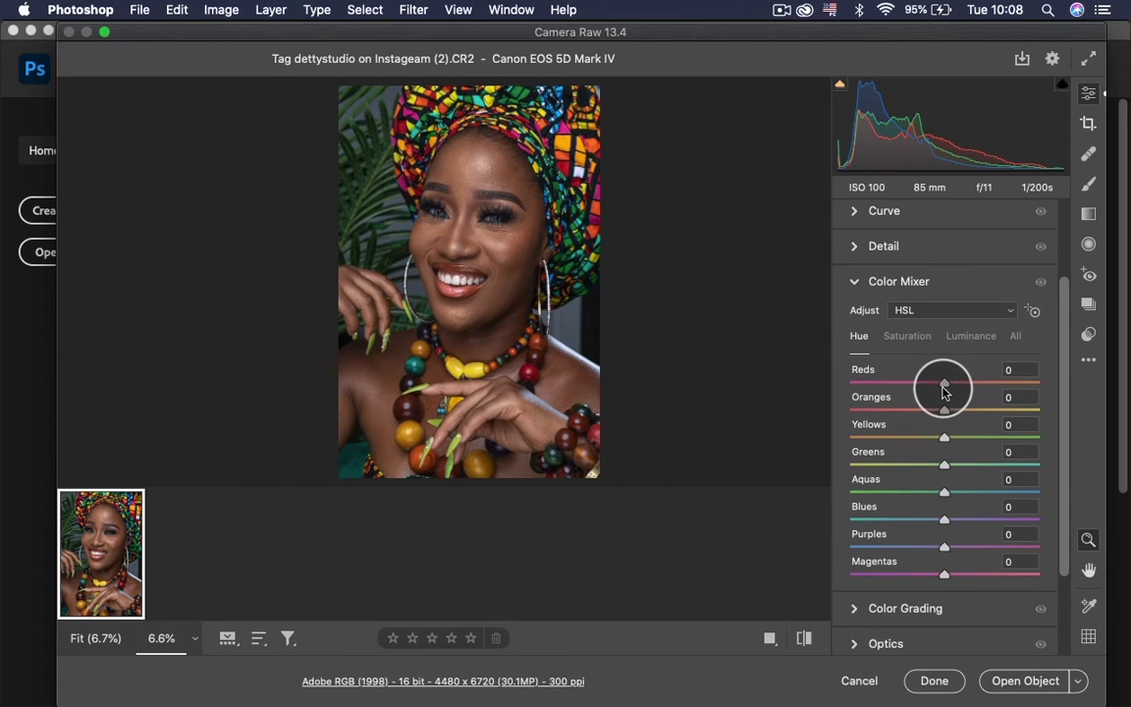
pyautogui.moveTo(940, 384); pyautogui.dragTo(968, 405)
pyautogui.moveTo(943, 430); pyautogui.dragTo(971, 383)
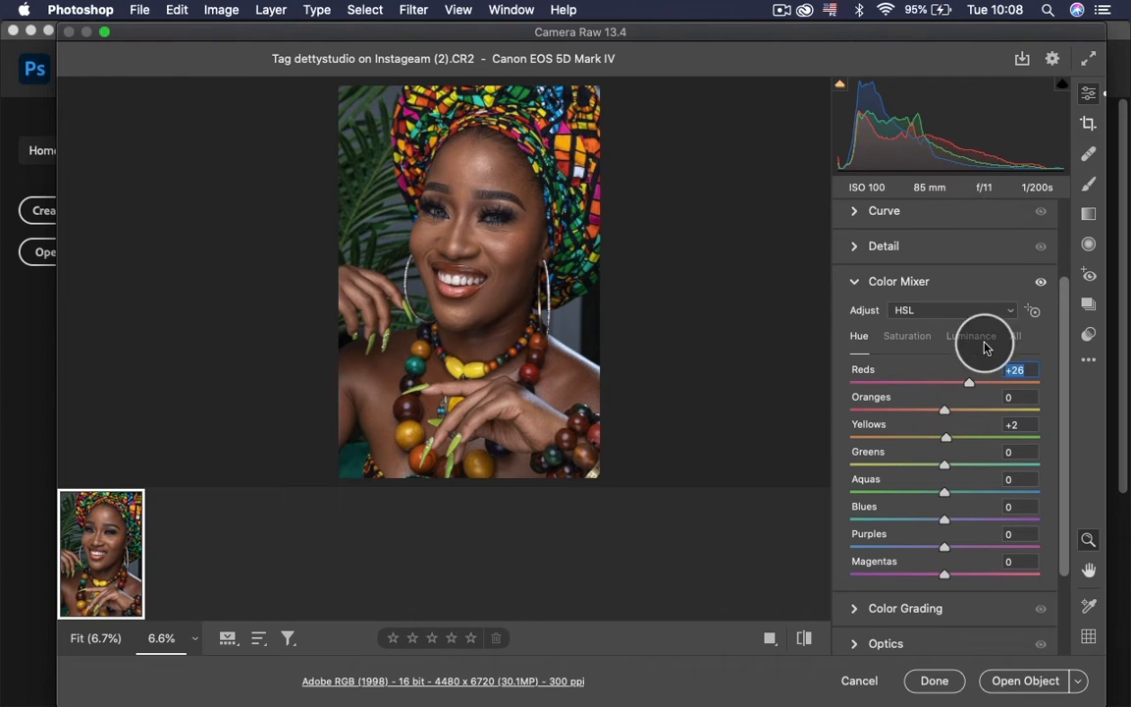
pyautogui.doubleClick(971, 383)
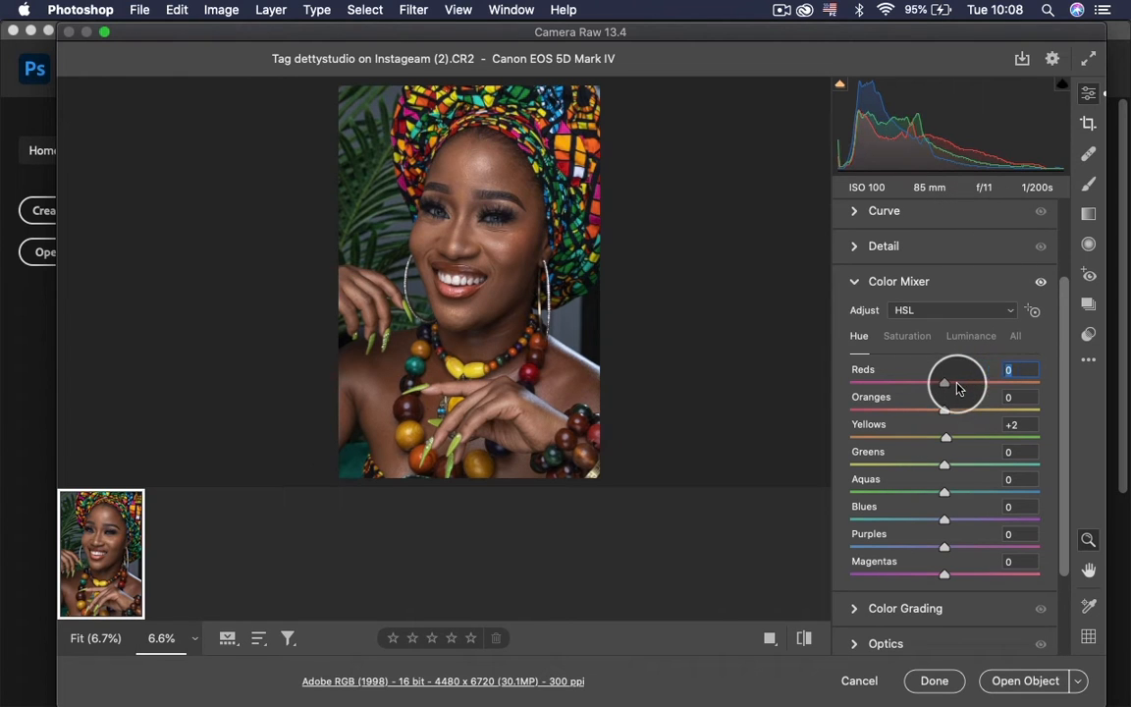
pyautogui.moveTo(944, 413)
pyautogui.mouseDown()
pyautogui.moveTo(1128, 404)
pyautogui.moveTo(833, 390)
pyautogui.moveTo(903, 384)
pyautogui.moveTo(928, 416)
pyautogui.mouseUp()
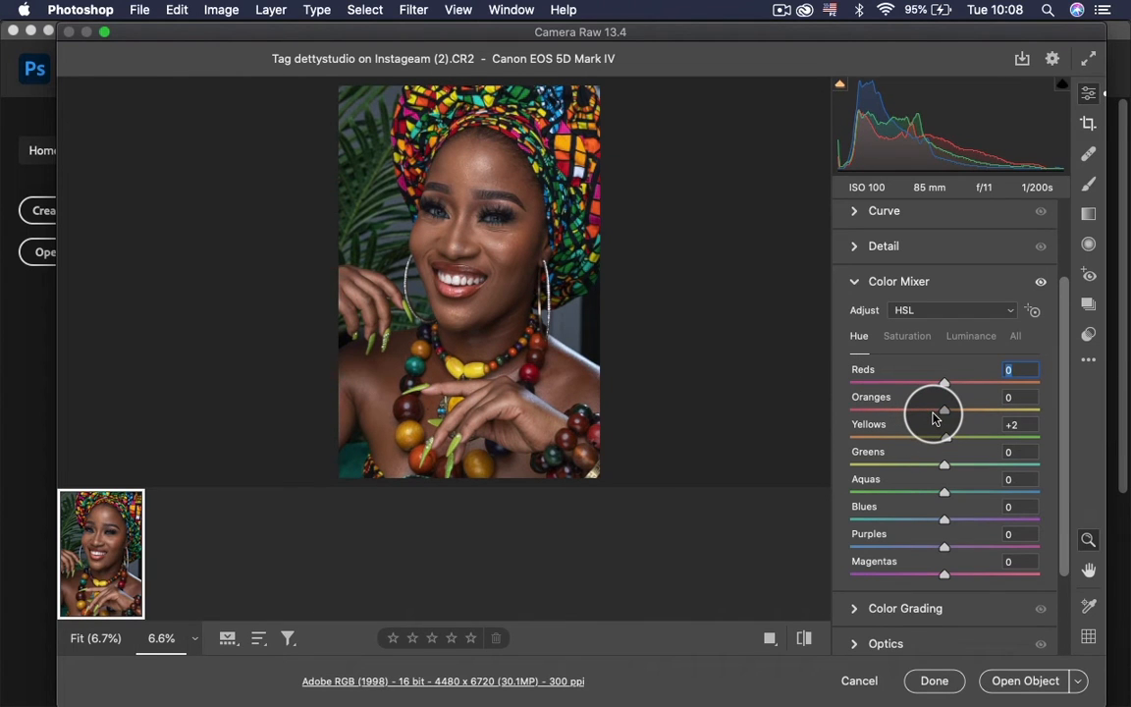
# Step: Try the Color Mixer's Reds luminance at +100 and -92, and reset it to 0
pyautogui.click(968, 338)
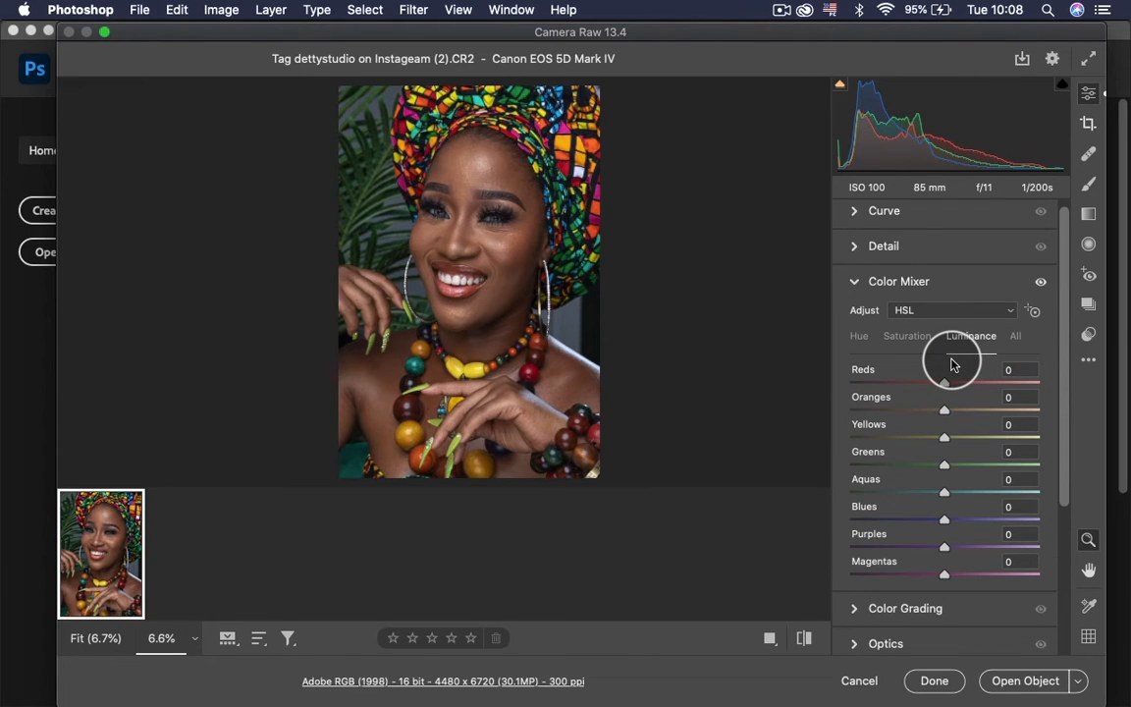
pyautogui.moveTo(945, 383); pyautogui.dragTo(941, 390)
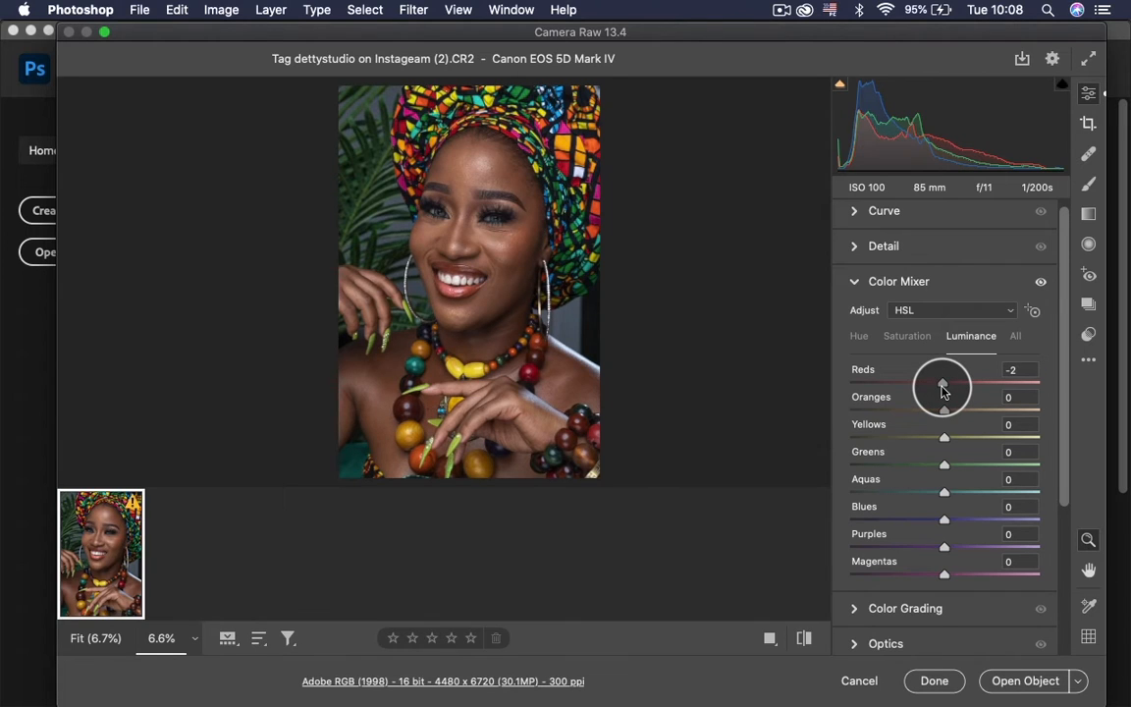
pyautogui.moveTo(940, 391); pyautogui.dragTo(1049, 393)
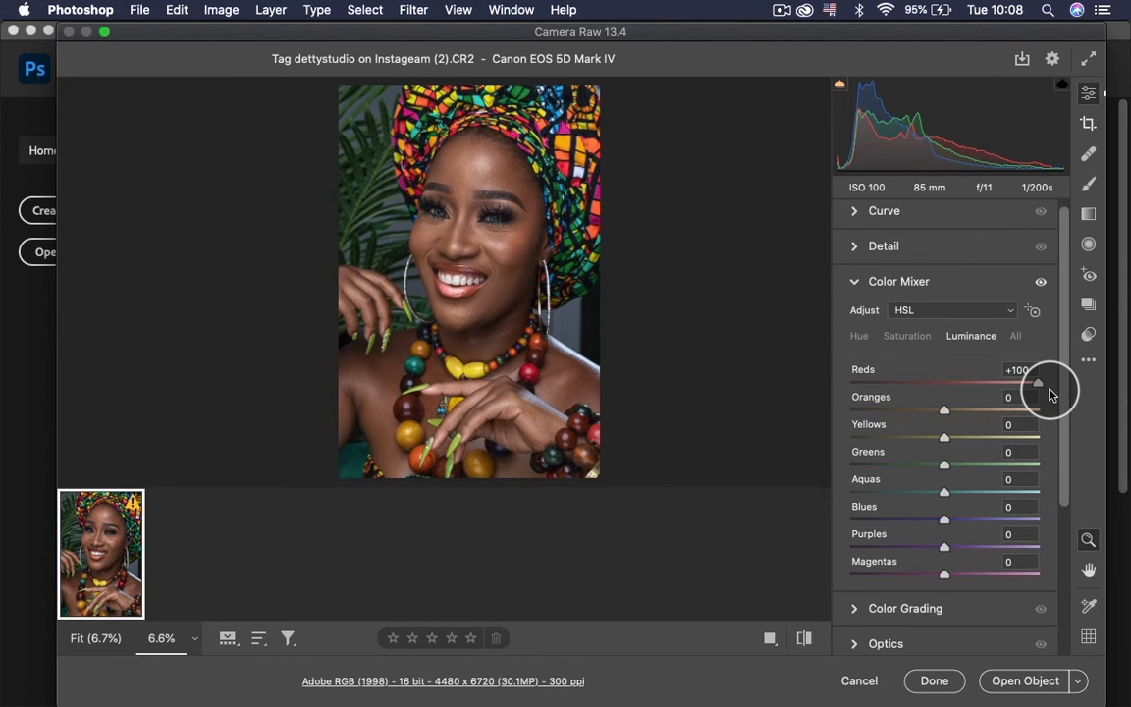
pyautogui.moveTo(1050, 393); pyautogui.dragTo(833, 404)
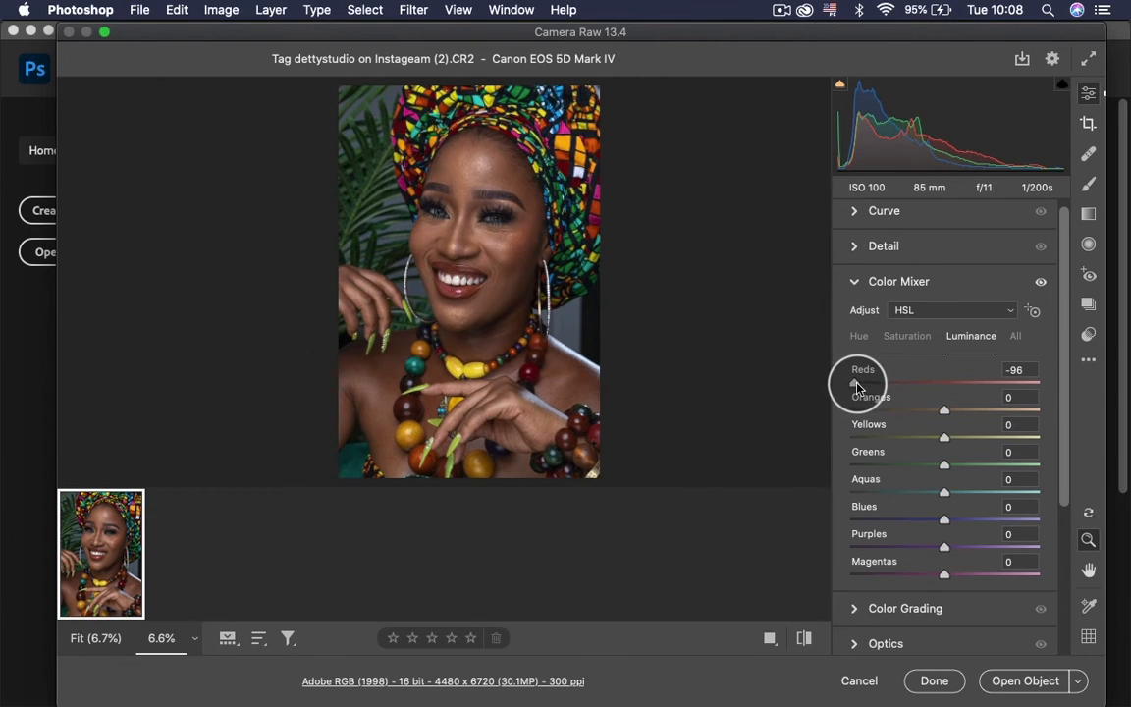
pyautogui.moveTo(856, 387); pyautogui.dragTo(860, 385)
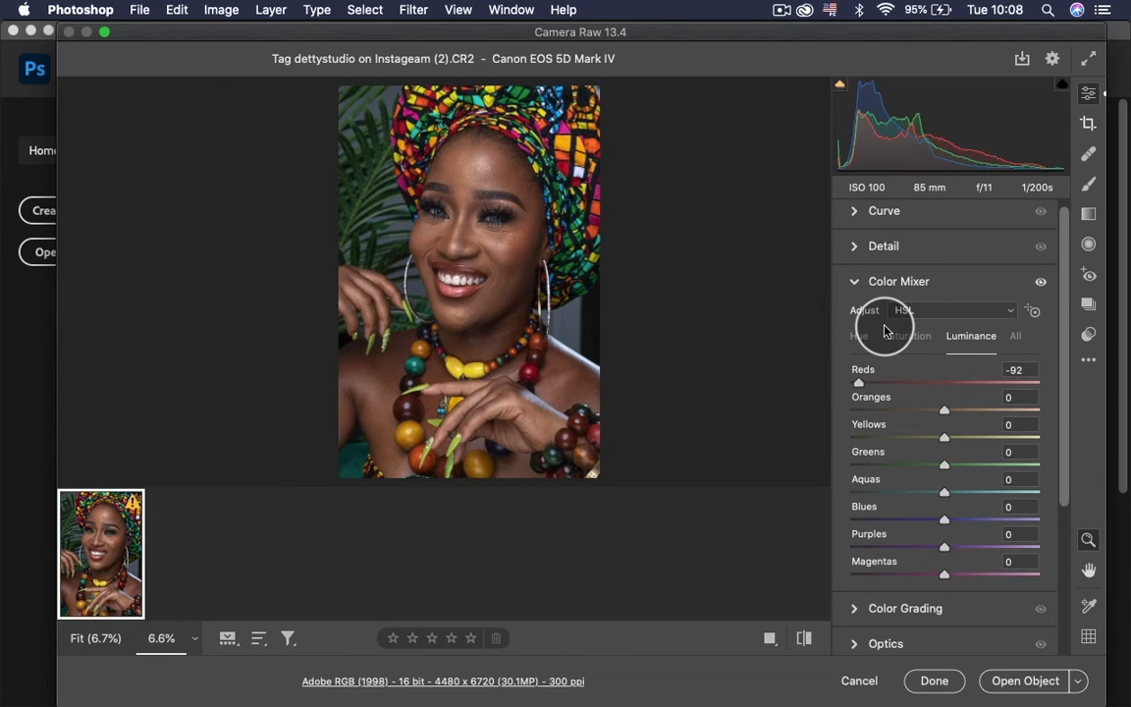
pyautogui.doubleClick(860, 385)
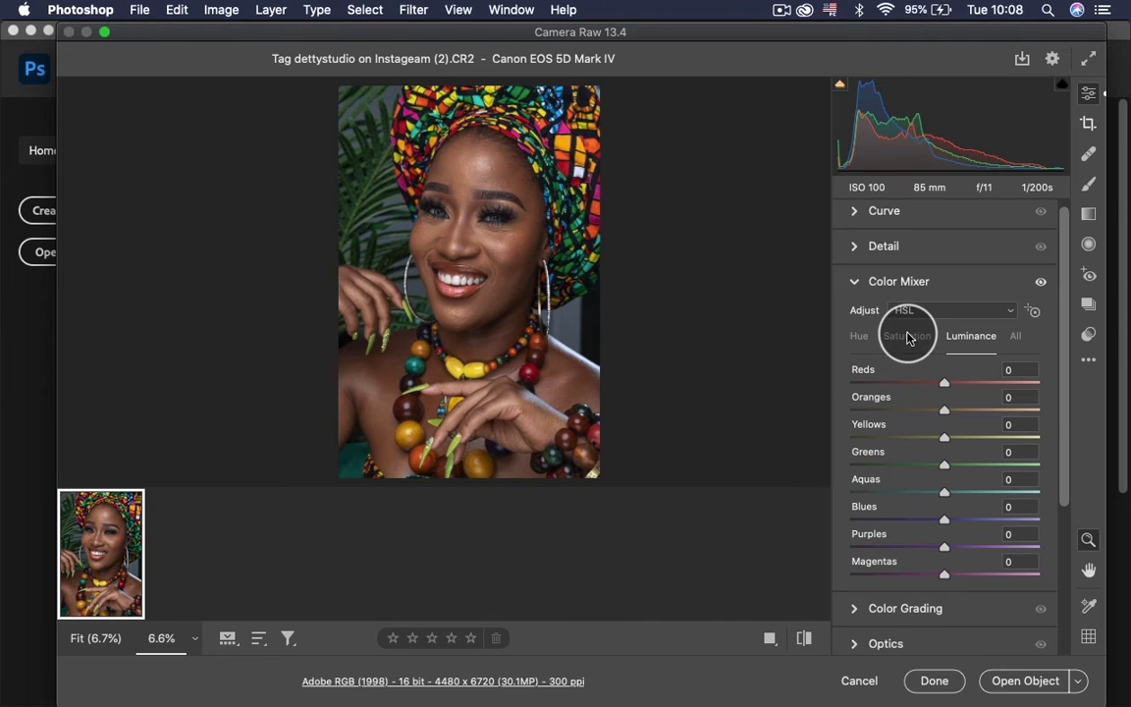
# Step: In the Color Mixer's saturation settings, set Reds to +3, Oranges to +2, Yellows to +5 and Greens to +6
pyautogui.click(908, 338)
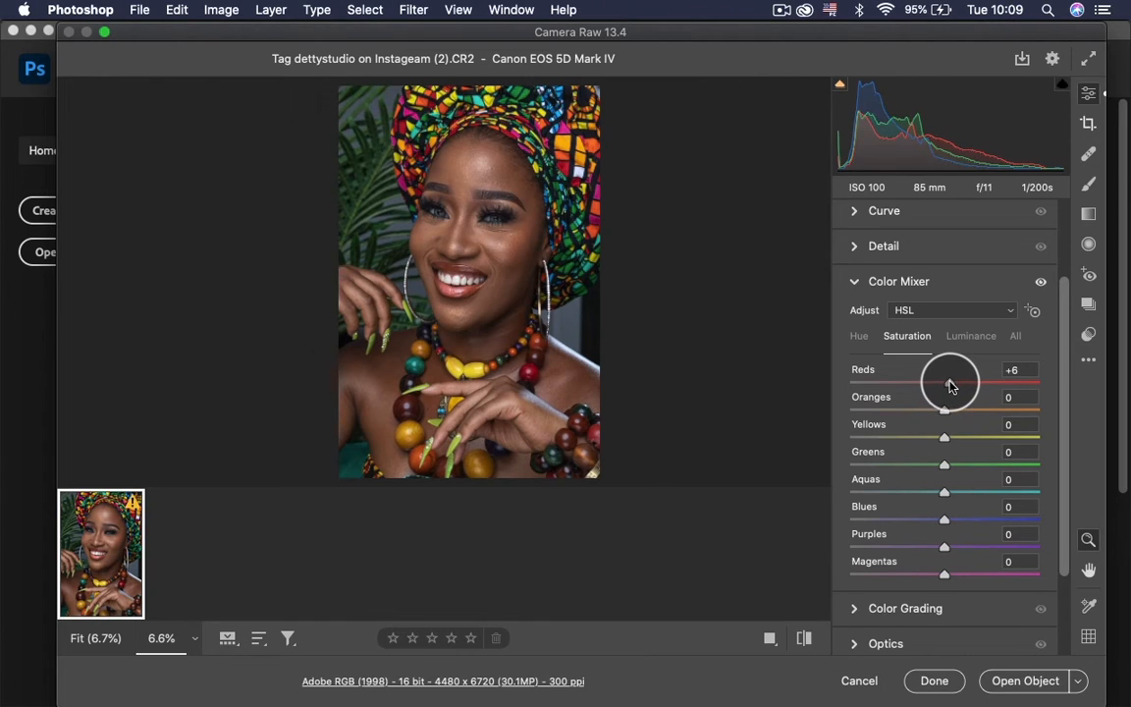
pyautogui.moveTo(950, 386); pyautogui.dragTo(947, 388)
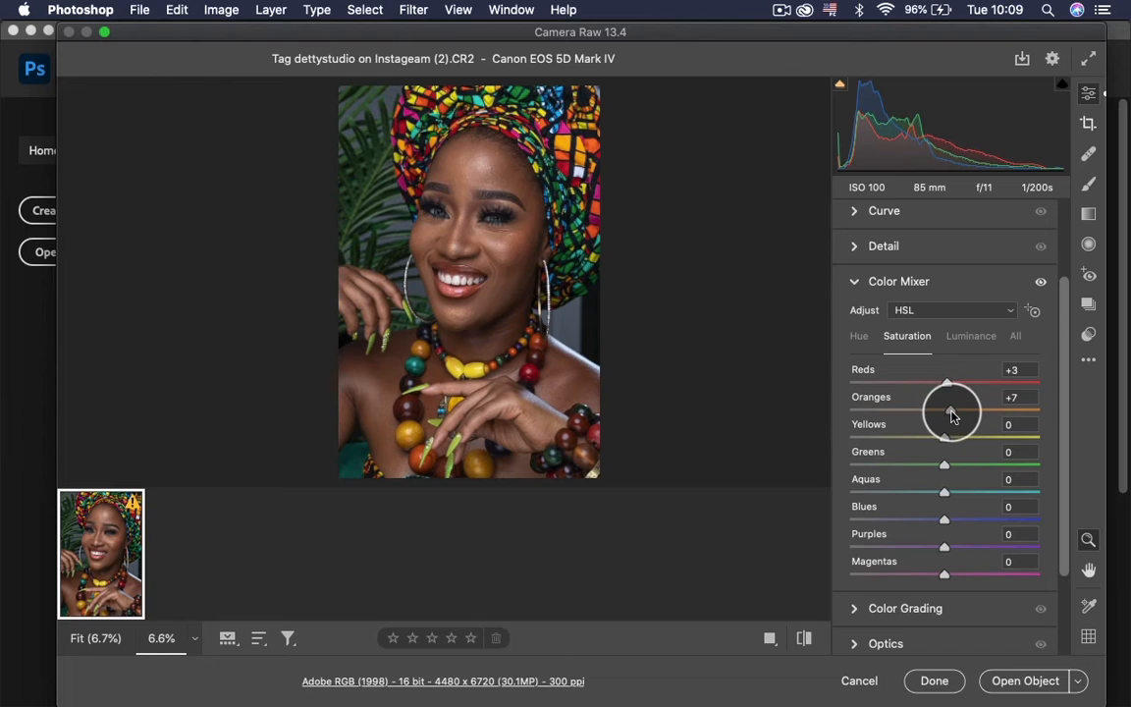
pyautogui.moveTo(947, 412); pyautogui.dragTo(947, 414)
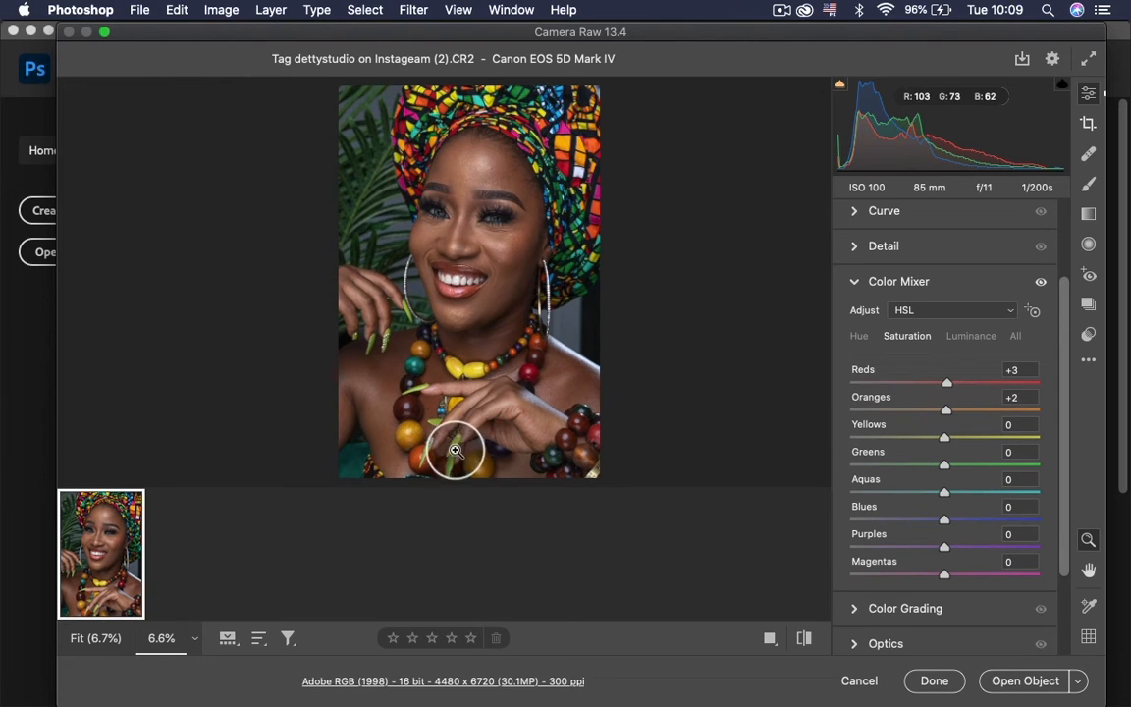
pyautogui.moveTo(419, 423); pyautogui.dragTo(564, 403)
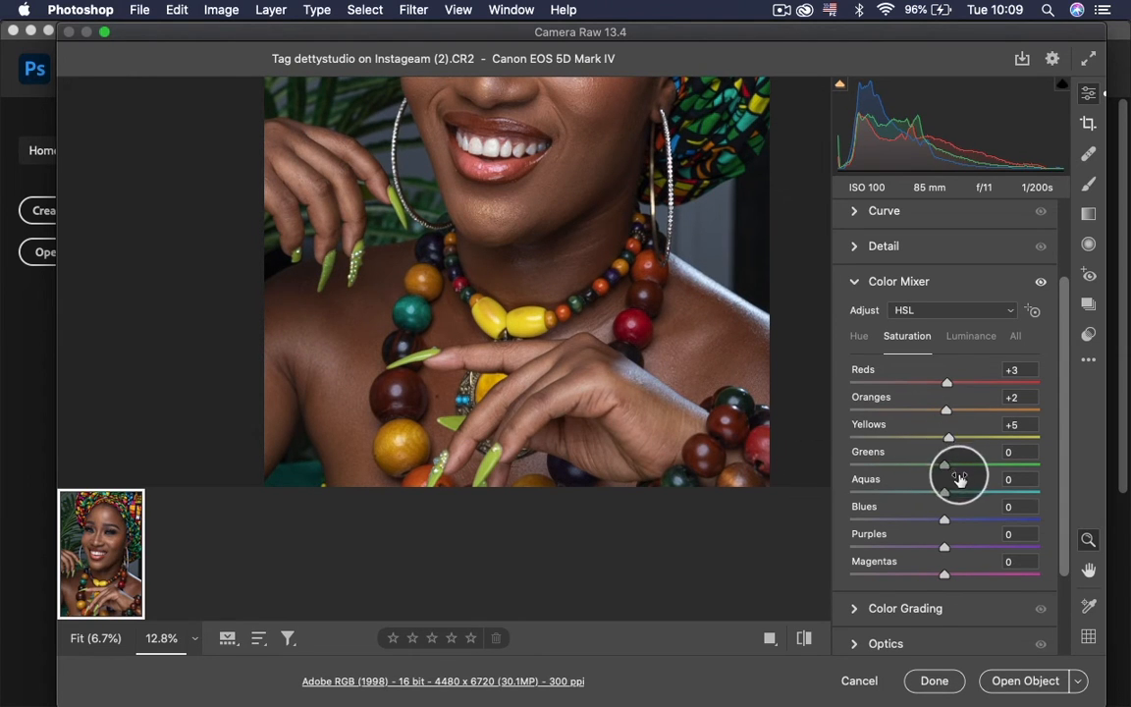
pyautogui.moveTo(954, 468); pyautogui.dragTo(958, 472)
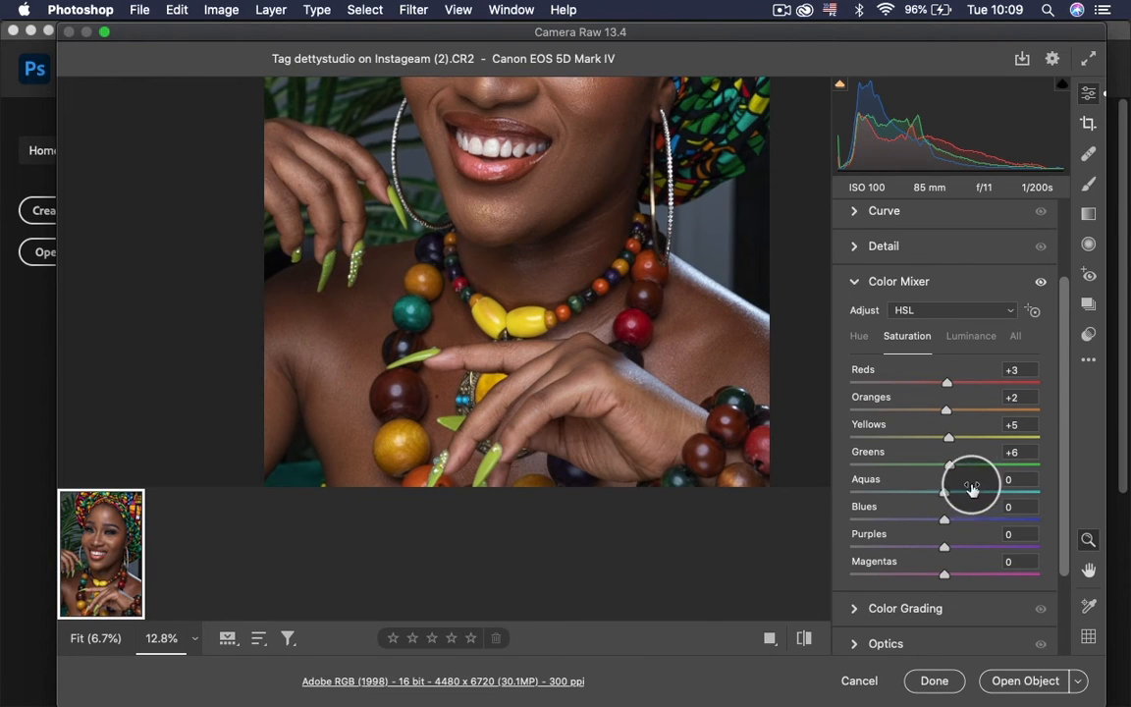
# Step: Set the saturation of Blues to +20, Purples to +8 and Magentas to +6, and check the portrait up close
pyautogui.moveTo(943, 497)
pyautogui.mouseDown()
pyautogui.moveTo(1001, 504)
pyautogui.moveTo(960, 500)
pyautogui.mouseUp()
pyautogui.keyDown('alt'); pyautogui.click(550, 321); pyautogui.keyUp('alt')
pyautogui.keyDown('alt'); pyautogui.click(535, 318); pyautogui.keyUp('alt')
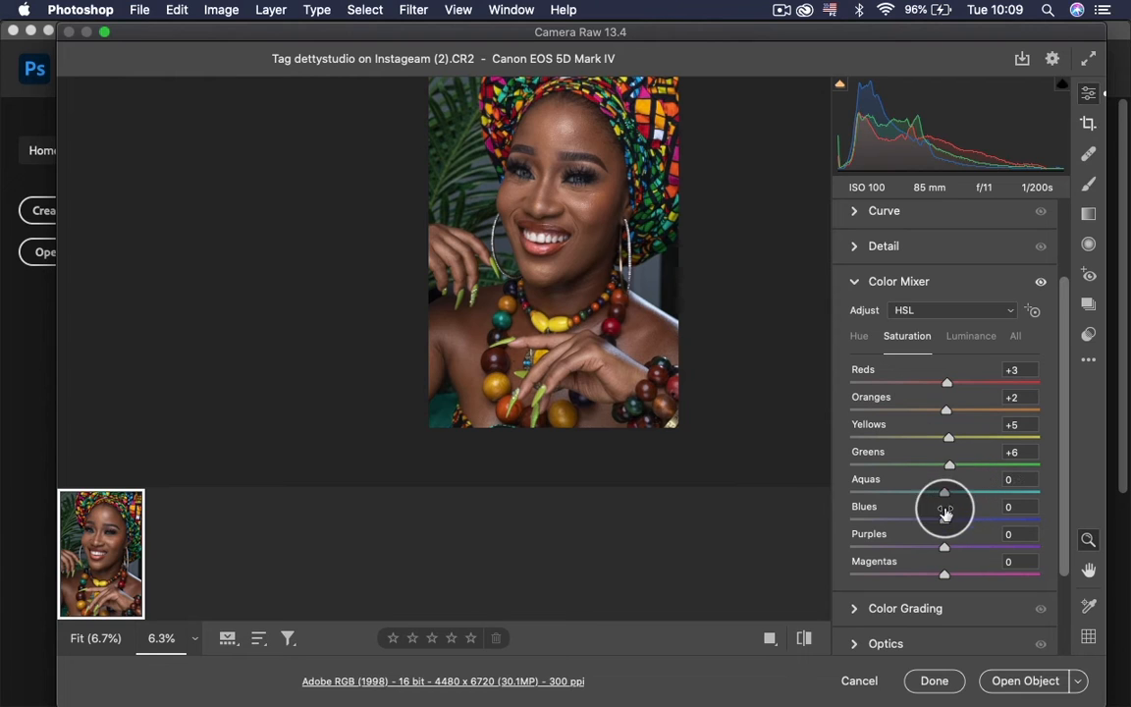
pyautogui.moveTo(947, 518)
pyautogui.mouseDown()
pyautogui.moveTo(1030, 523)
pyautogui.moveTo(952, 521)
pyautogui.mouseUp()
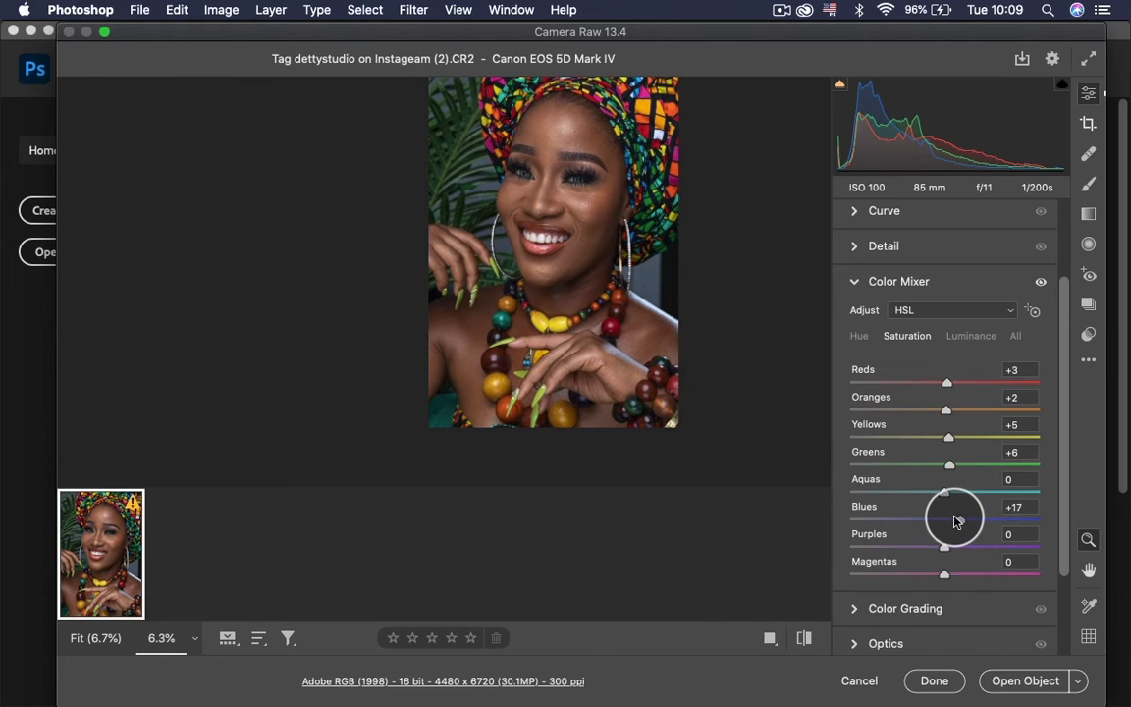
pyautogui.moveTo(960, 521); pyautogui.dragTo(975, 522)
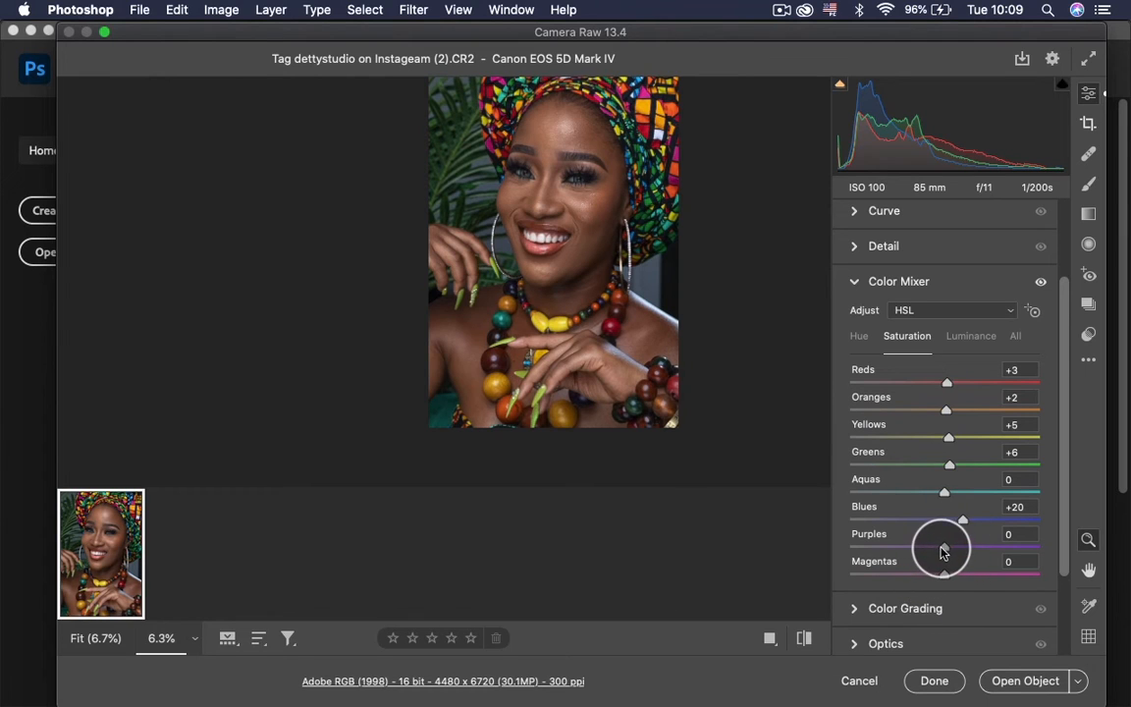
pyautogui.moveTo(944, 550); pyautogui.dragTo(967, 593)
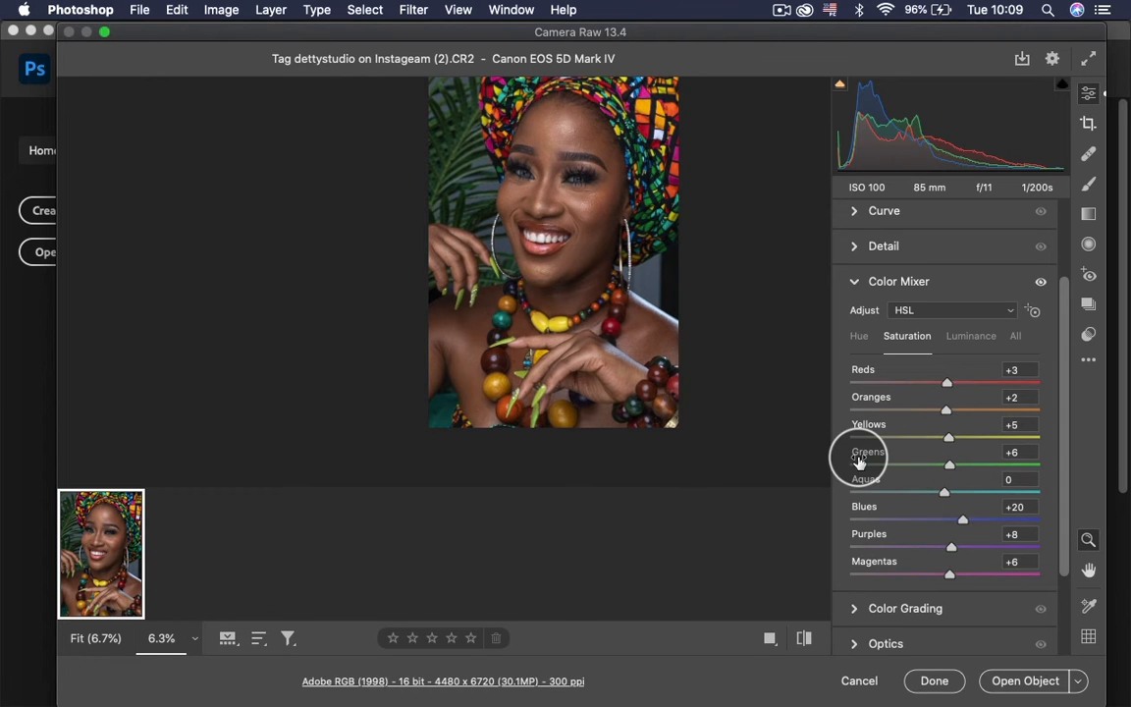
pyautogui.moveTo(589, 238)
pyautogui.mouseDown()
pyautogui.moveTo(644, 231)
pyautogui.moveTo(589, 232)
pyautogui.mouseUp()
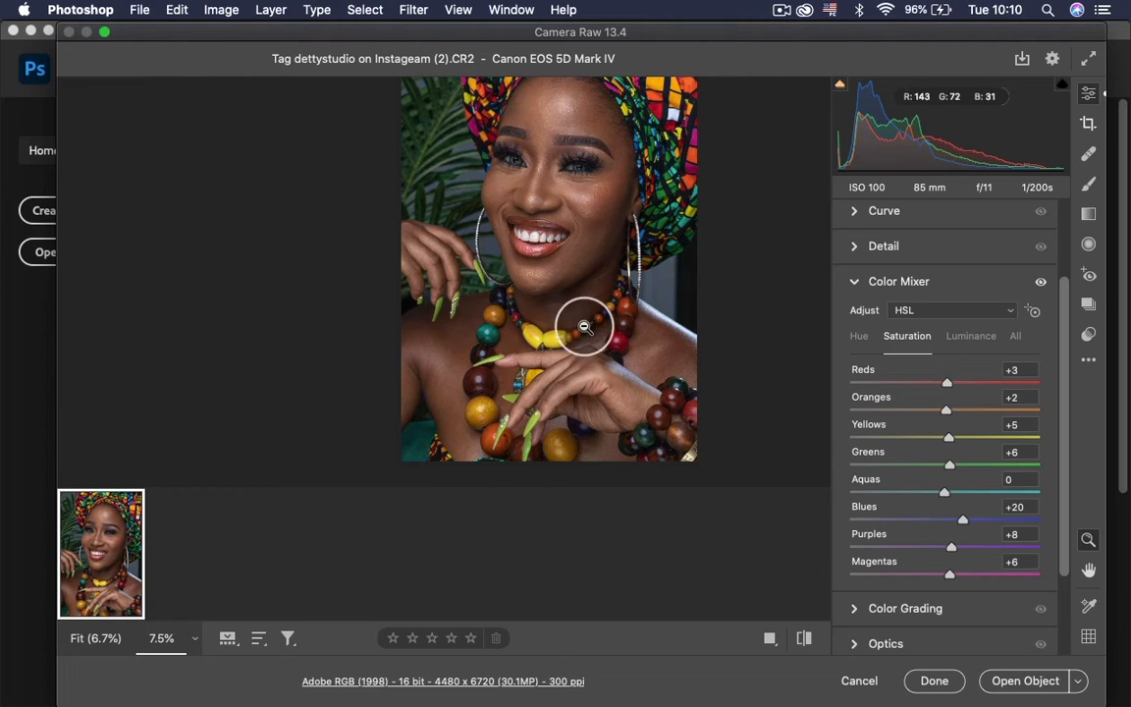
pyautogui.moveTo(567, 310); pyautogui.dragTo(531, 272)
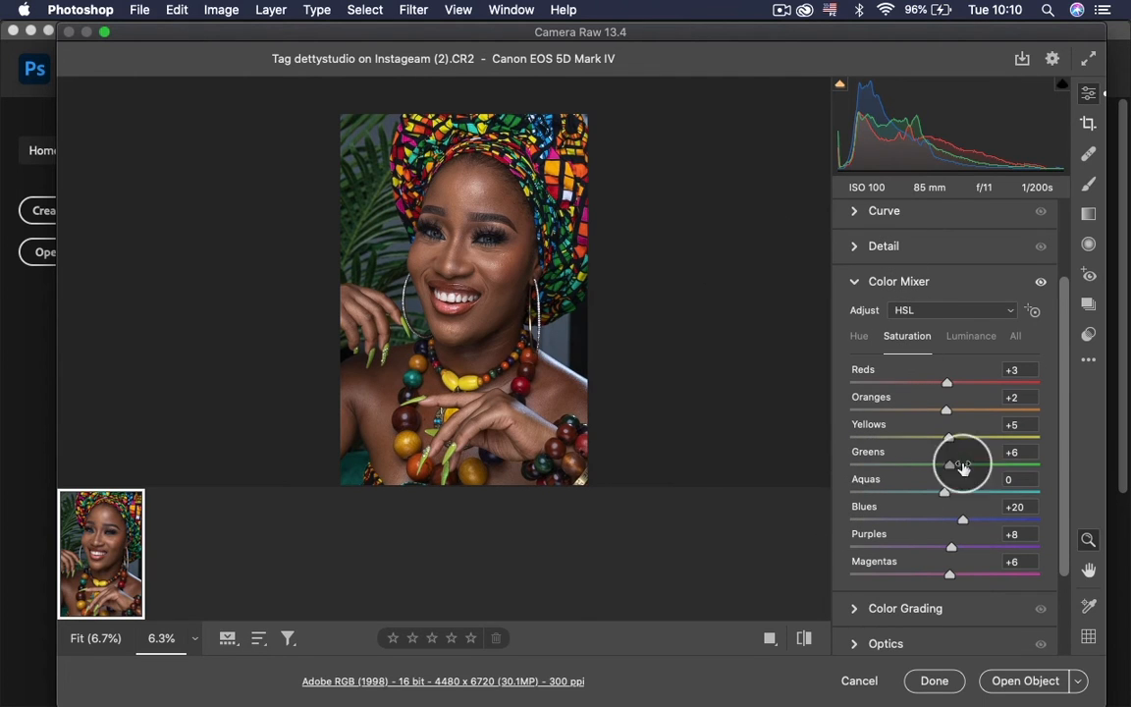
# Step: Enable chromatic aberration removal and lens profile corrections in the Optics settings, and inspect the face and earring up close
pyautogui.moveTo(1063, 482); pyautogui.dragTo(1068, 585)
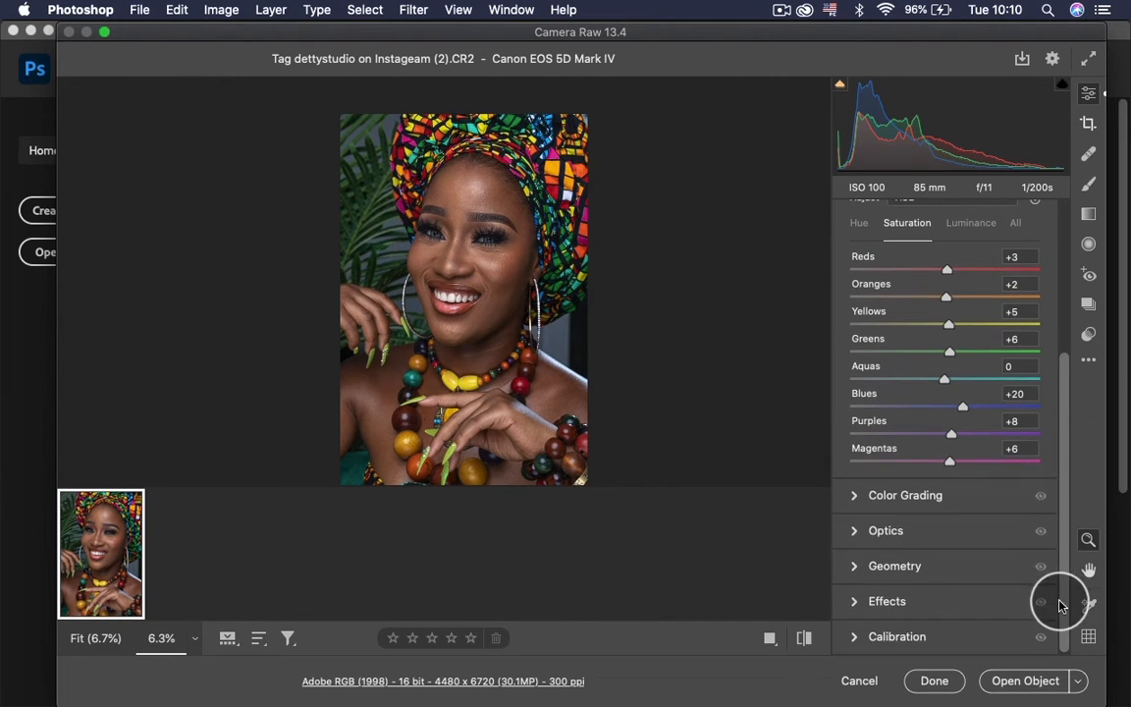
pyautogui.click(872, 531)
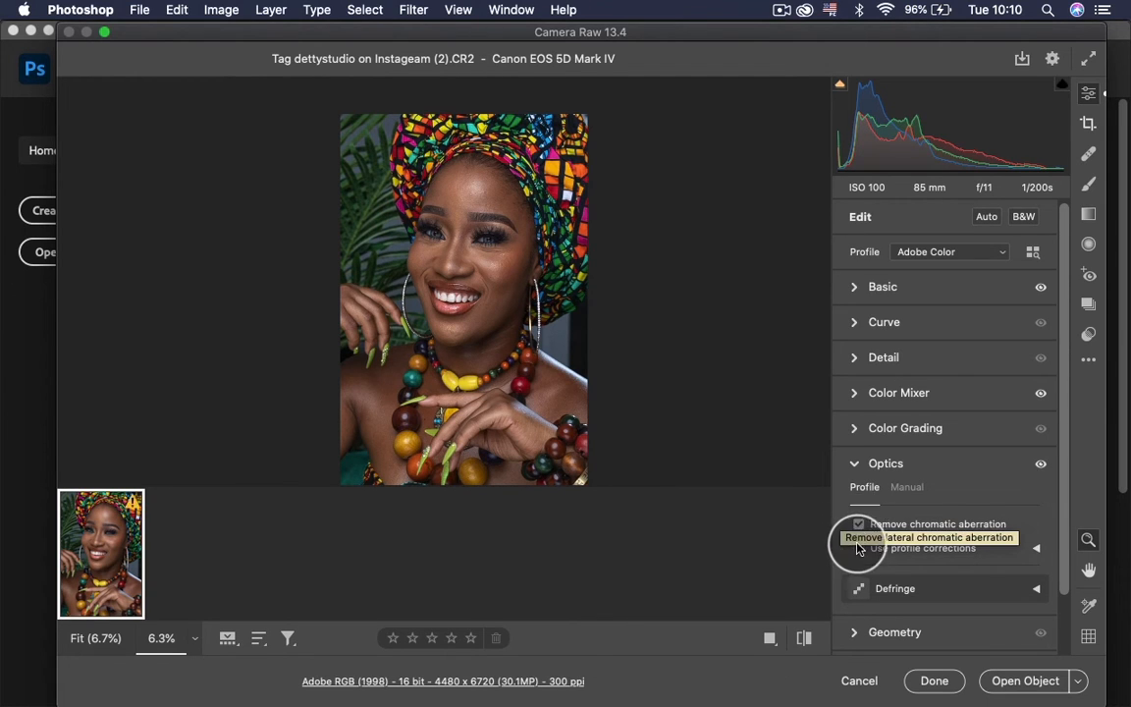
pyautogui.click(860, 525)
pyautogui.click(859, 548)
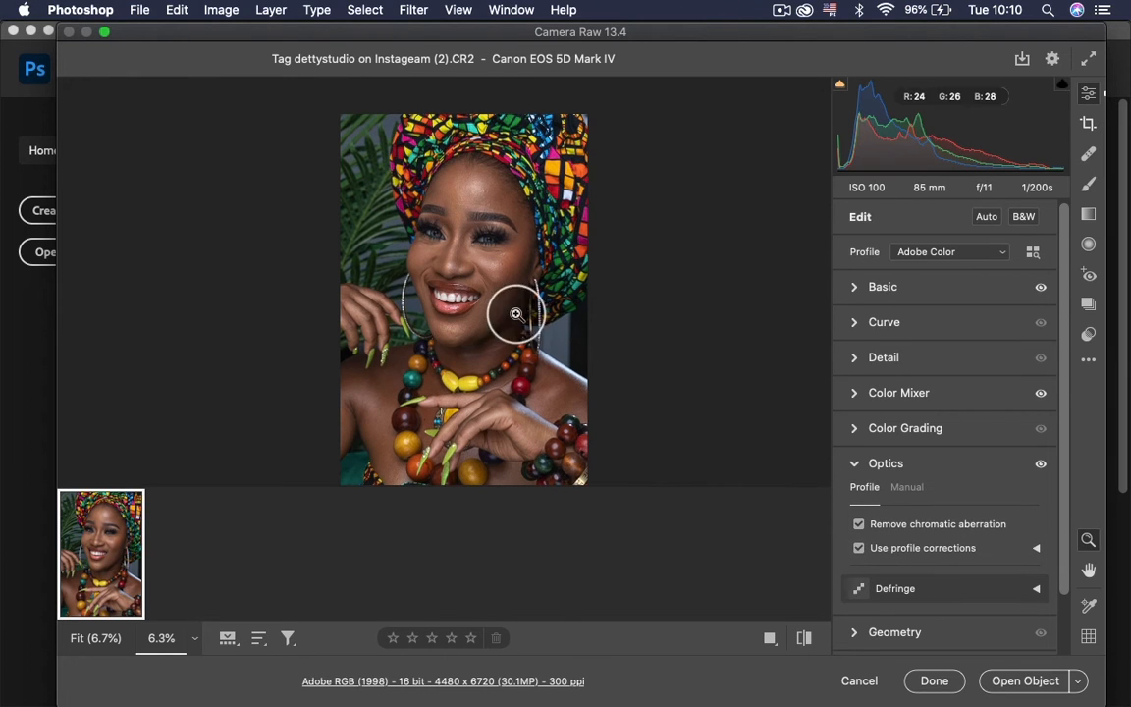
pyautogui.moveTo(512, 310); pyautogui.dragTo(631, 192)
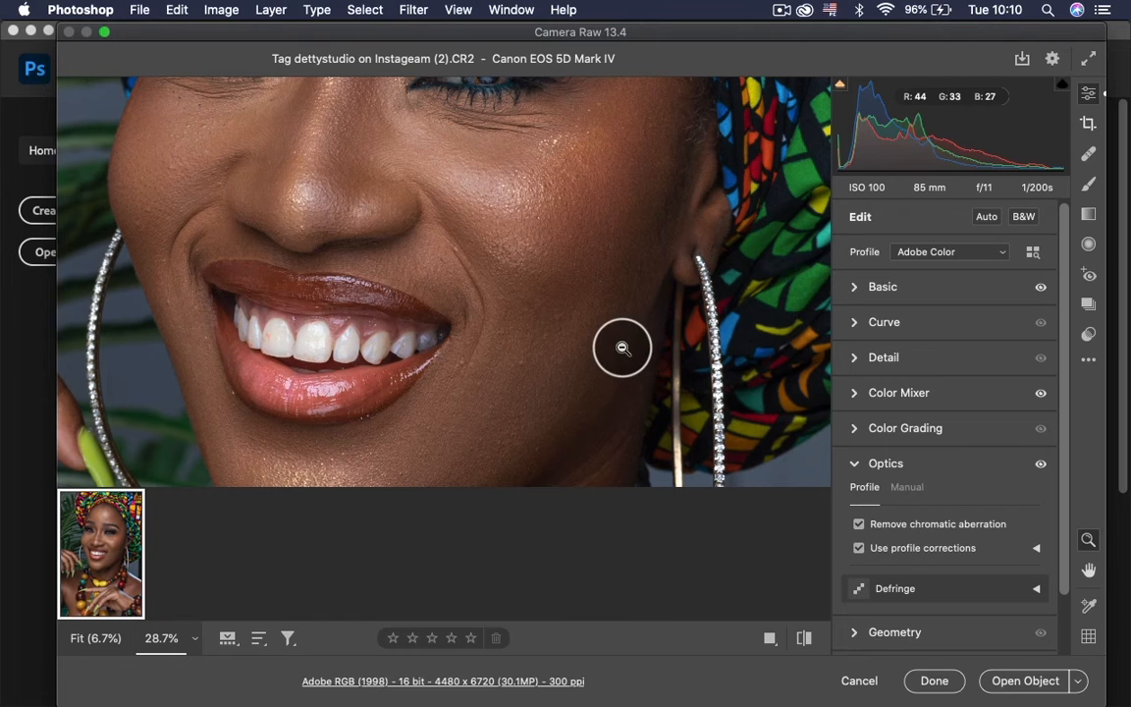
pyautogui.moveTo(626, 344); pyautogui.dragTo(555, 249)
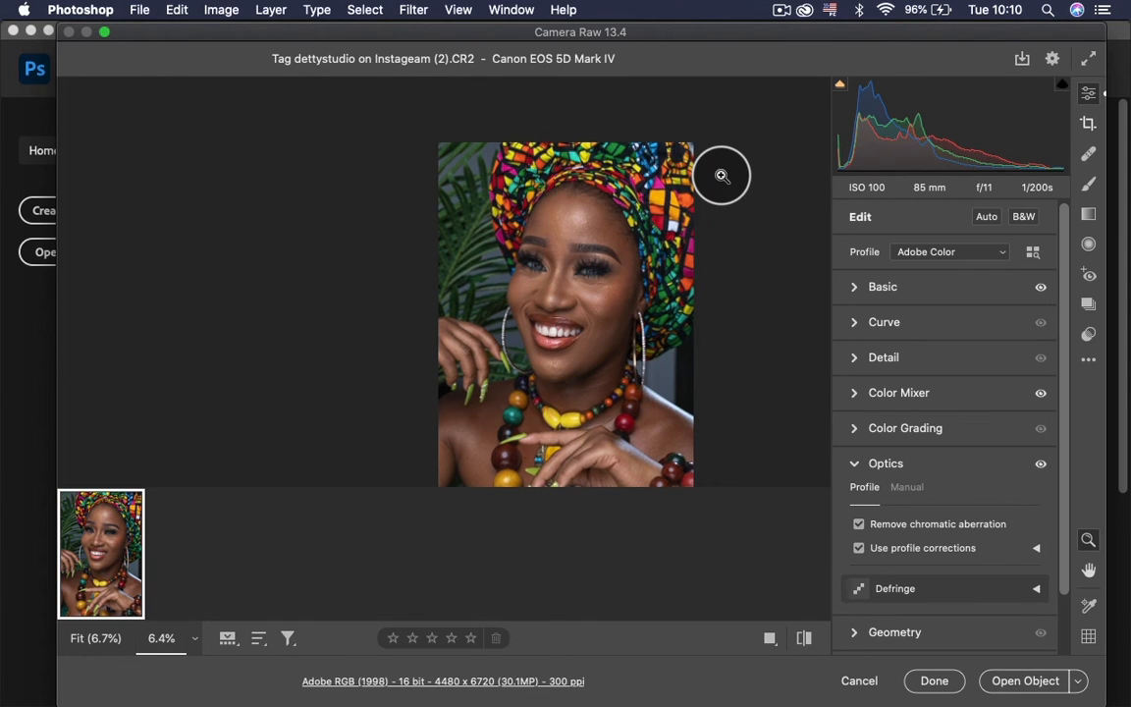
pyautogui.moveTo(1066, 439); pyautogui.dragTo(1074, 322)
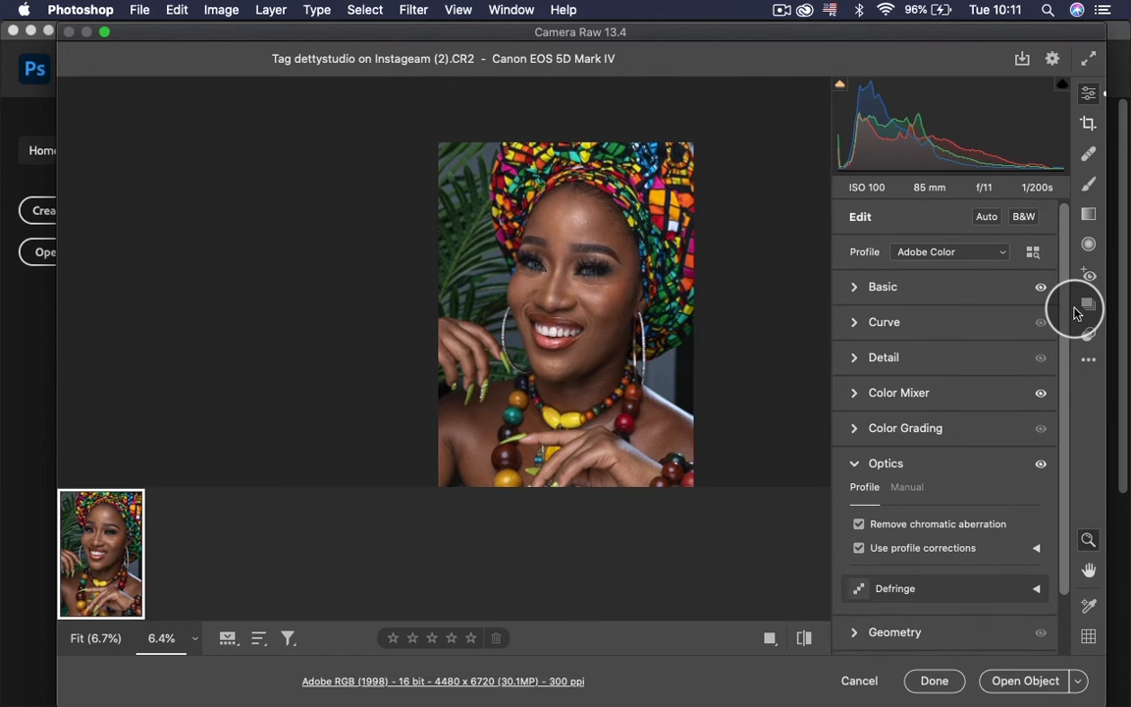
pyautogui.scroll(-3, 982, 319)
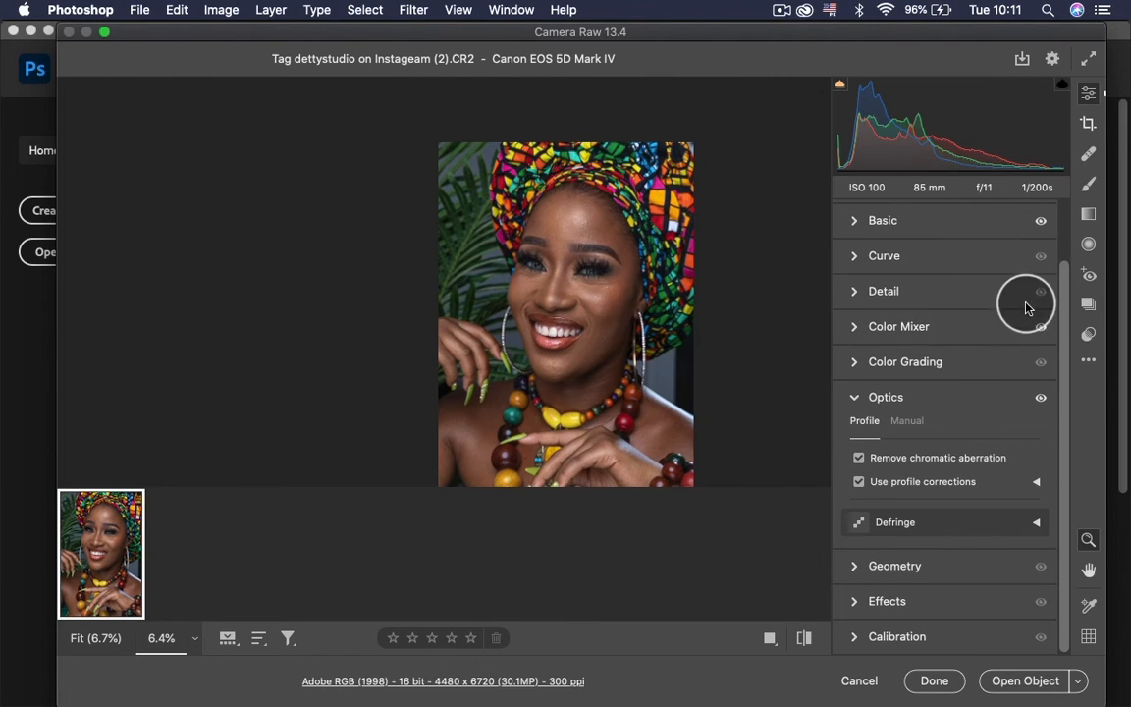
pyautogui.moveTo(1065, 328); pyautogui.dragTo(1056, 283)
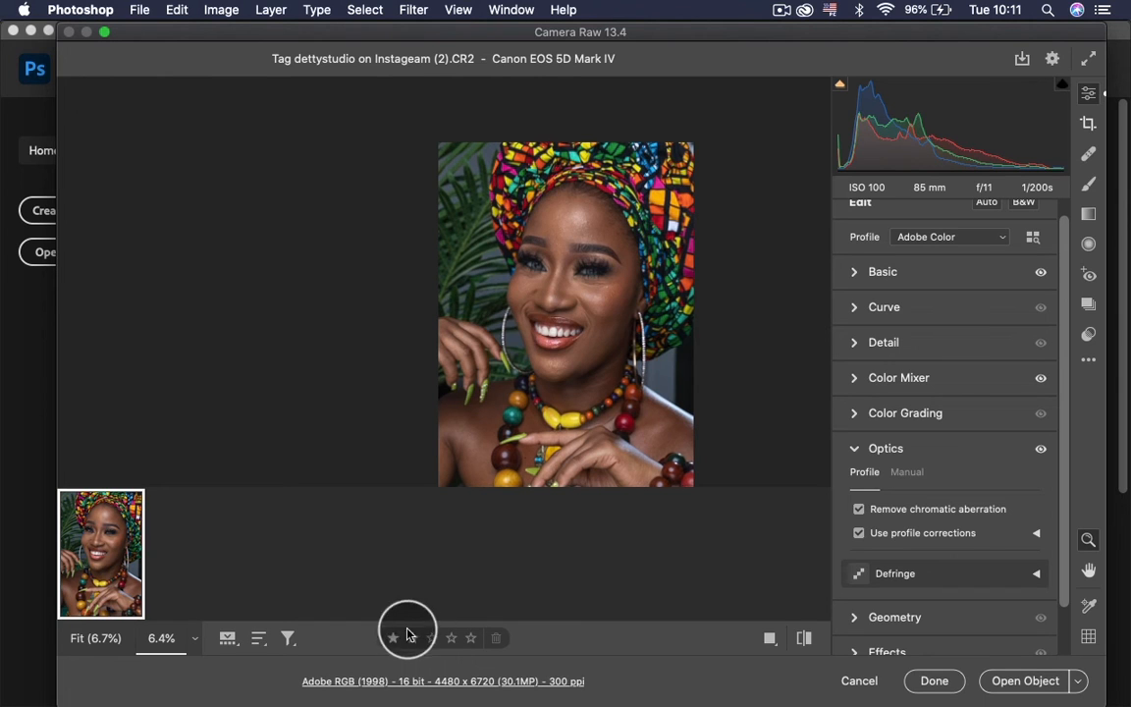
# Step: Review the workflow preferences for colour space, bit depth, image size, resolution and smart-object opening, and accept them
pyautogui.click(386, 682)
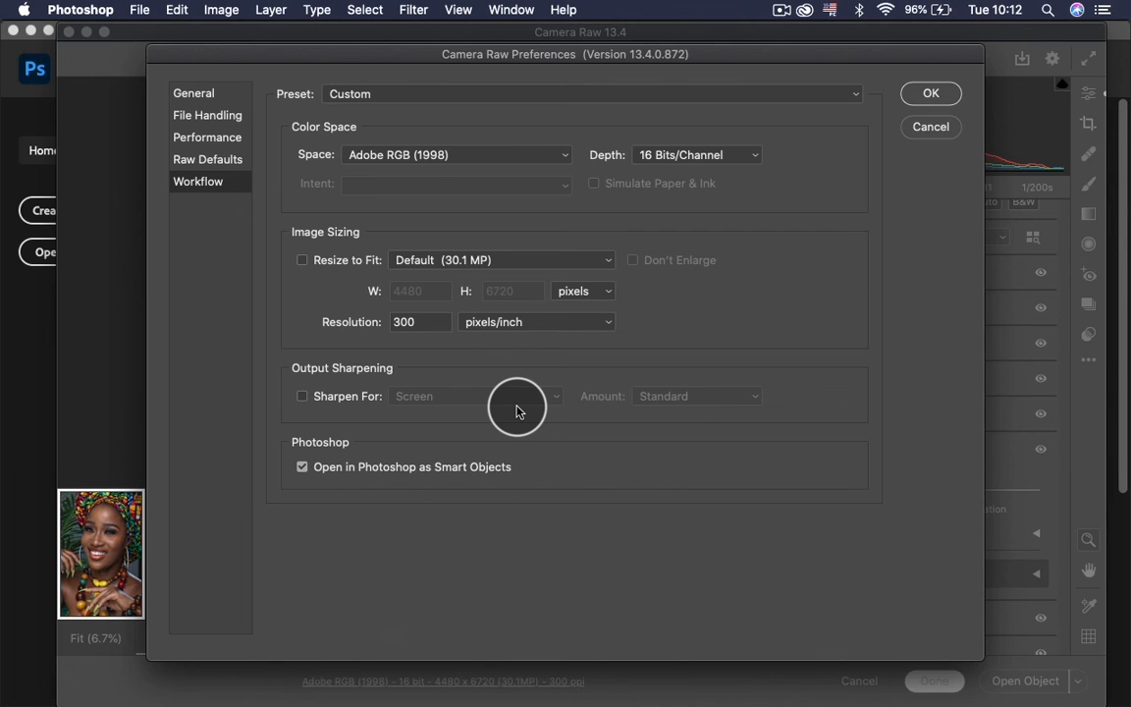
pyautogui.click(929, 93)
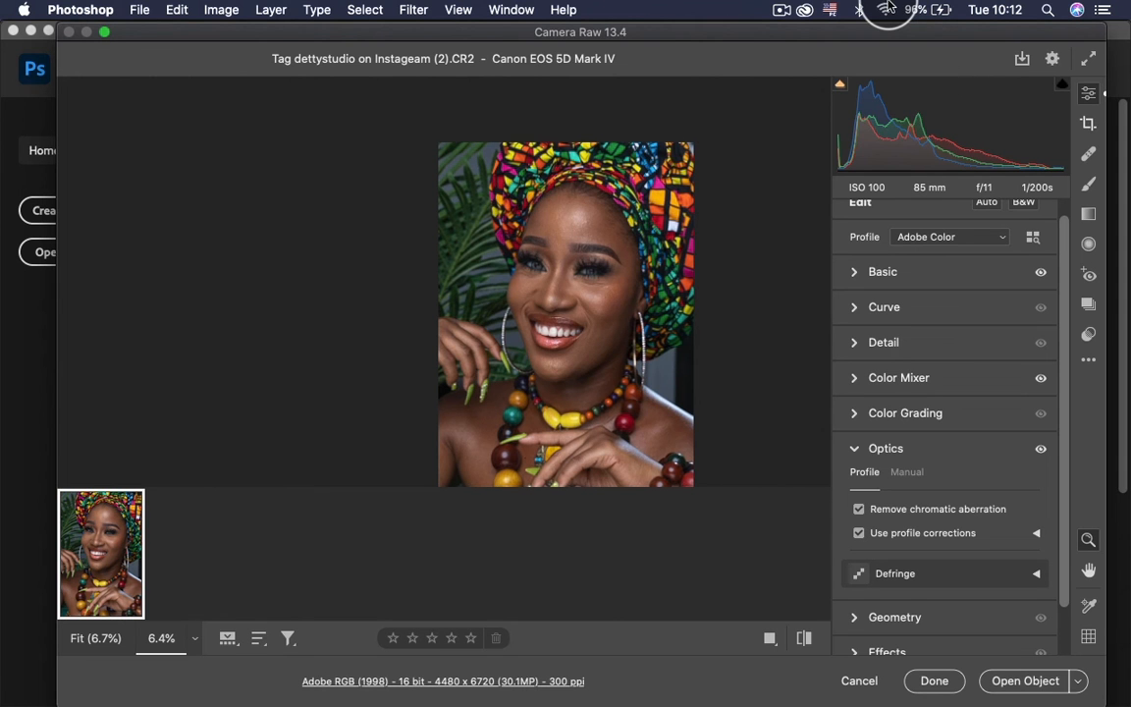
# Step: Open the adjusted portrait in Photoshop as a smart object and collapse the History panel
pyautogui.click(1003, 680)
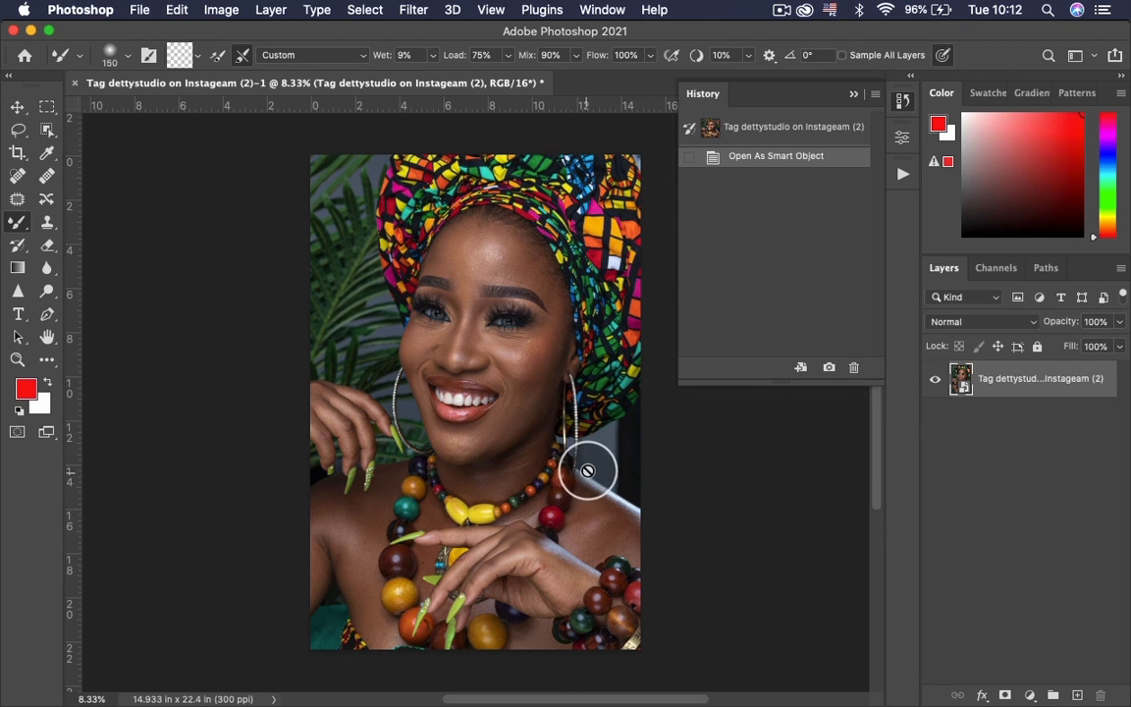
pyautogui.click(854, 94)
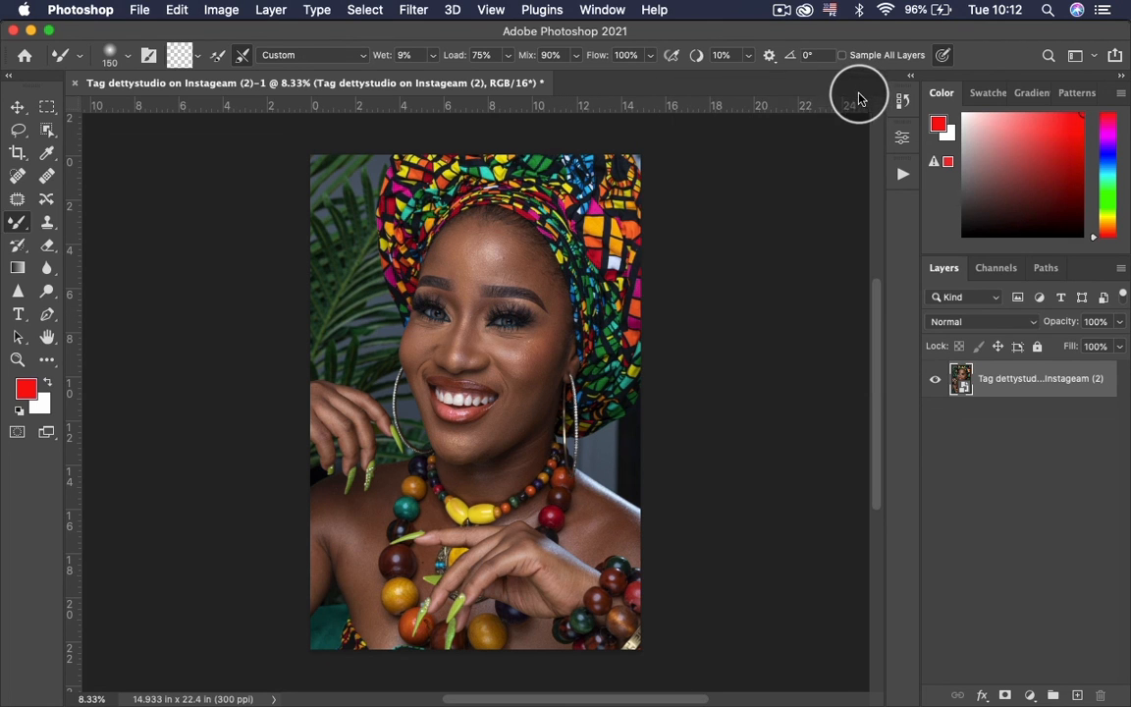